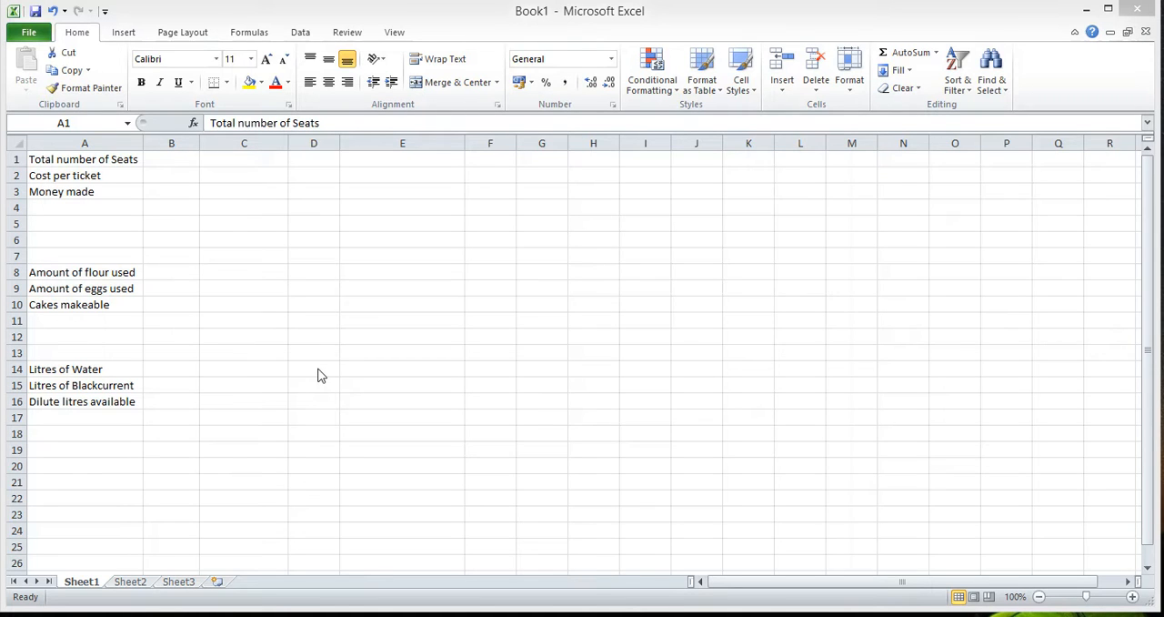
Enter 14000 as the total number of seats in B1 and £21 as the cost per ticket in B2
{"action": "left_click", "coordinate": [172, 161]}
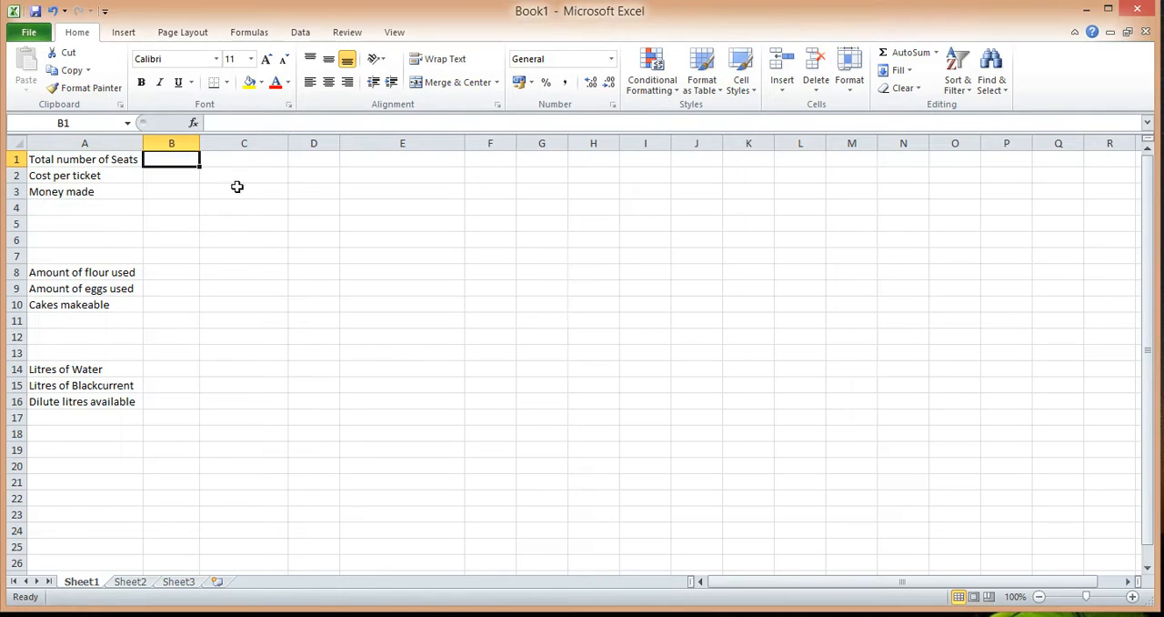
{"action": "type", "text": "14000"}
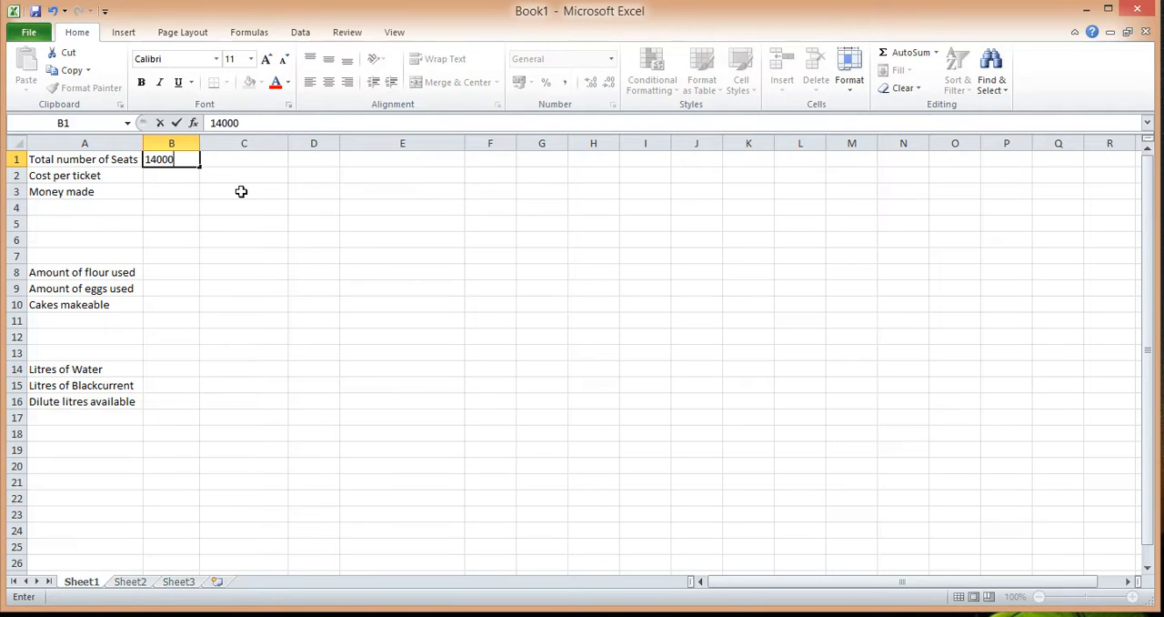
{"action": "key", "text": "Return"}
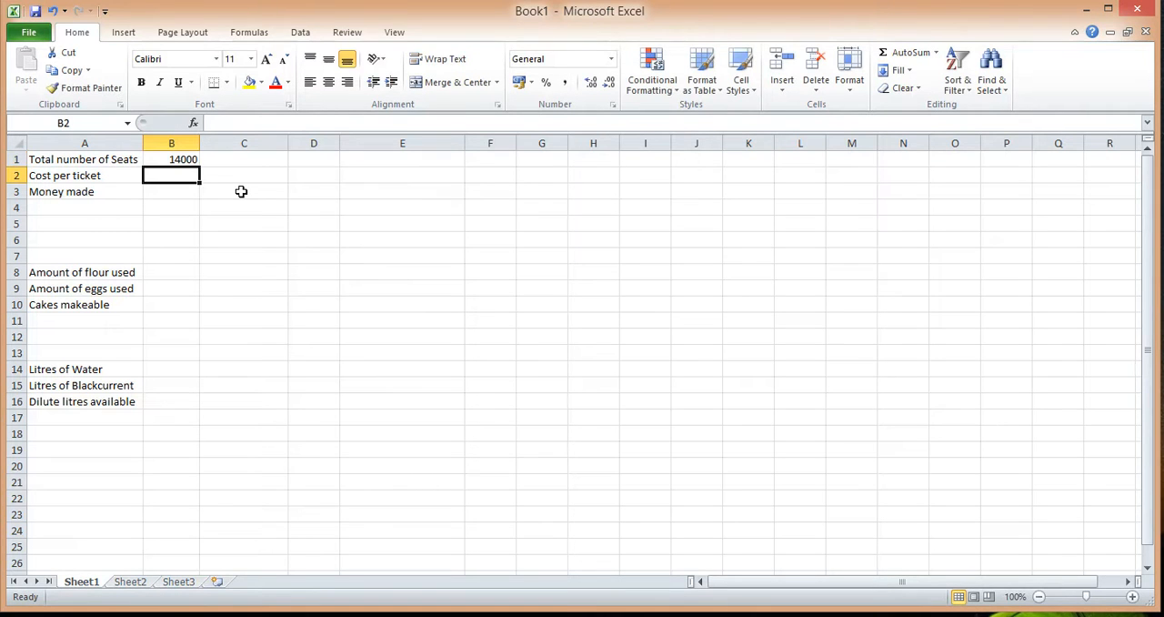
{"action": "type", "text": "£21"}
{"action": "key", "text": "Return"}
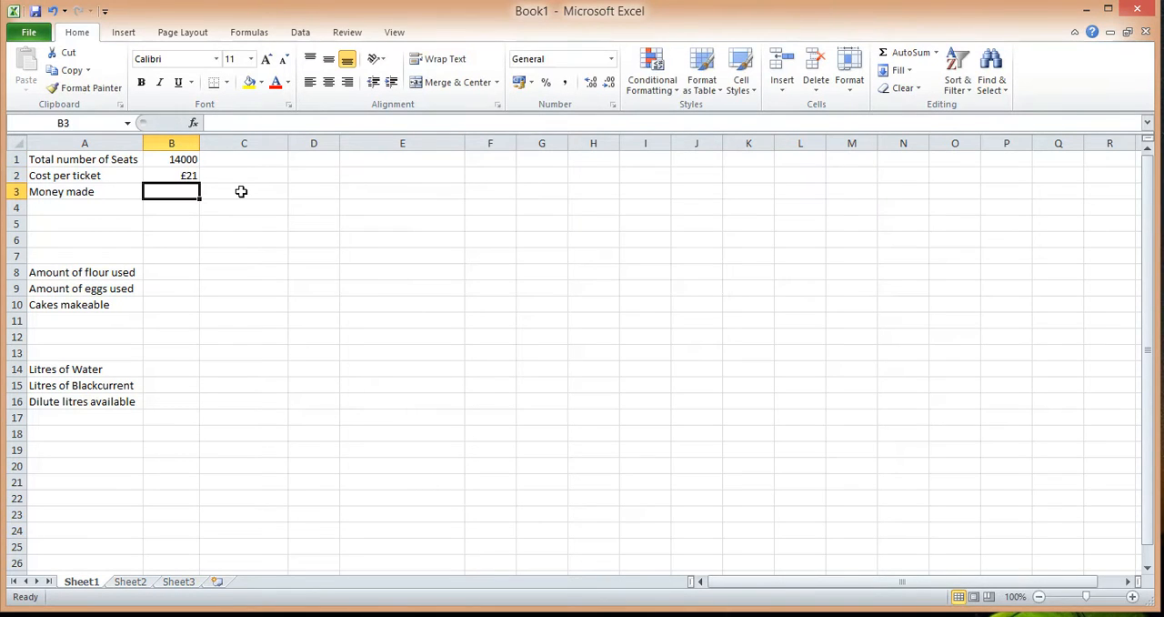
Calculate the money made in B3 with the formula =B1*B2
{"action": "type", "text": "="}
{"action": "left_click", "coordinate": [191, 163]}
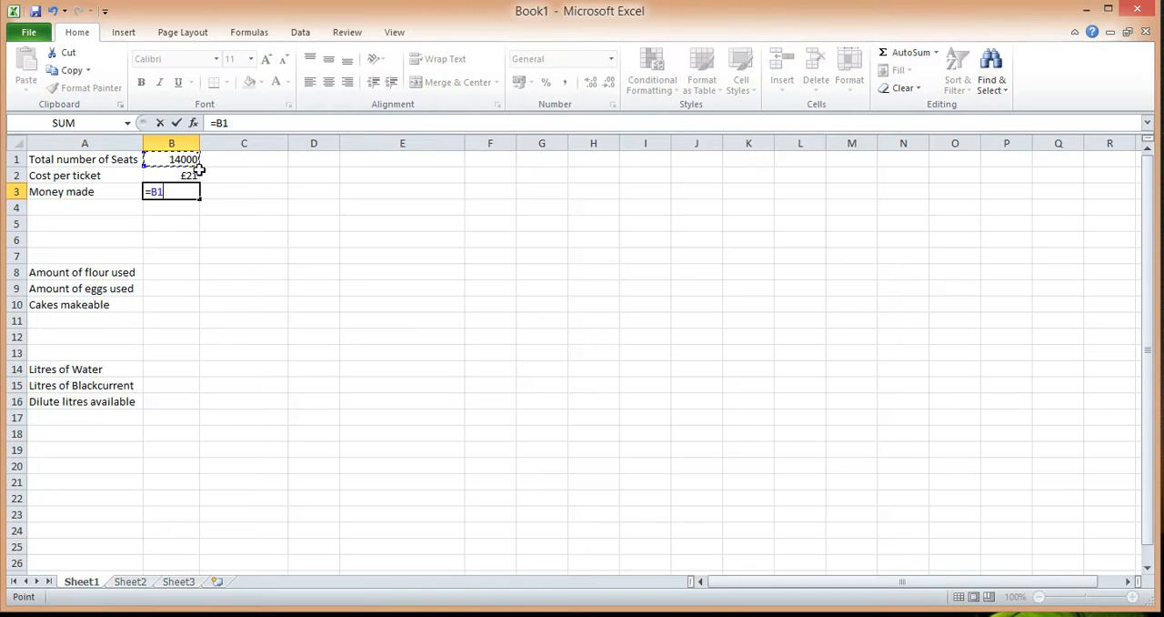
{"action": "type", "text": "*"}
{"action": "left_click", "coordinate": [187, 173]}
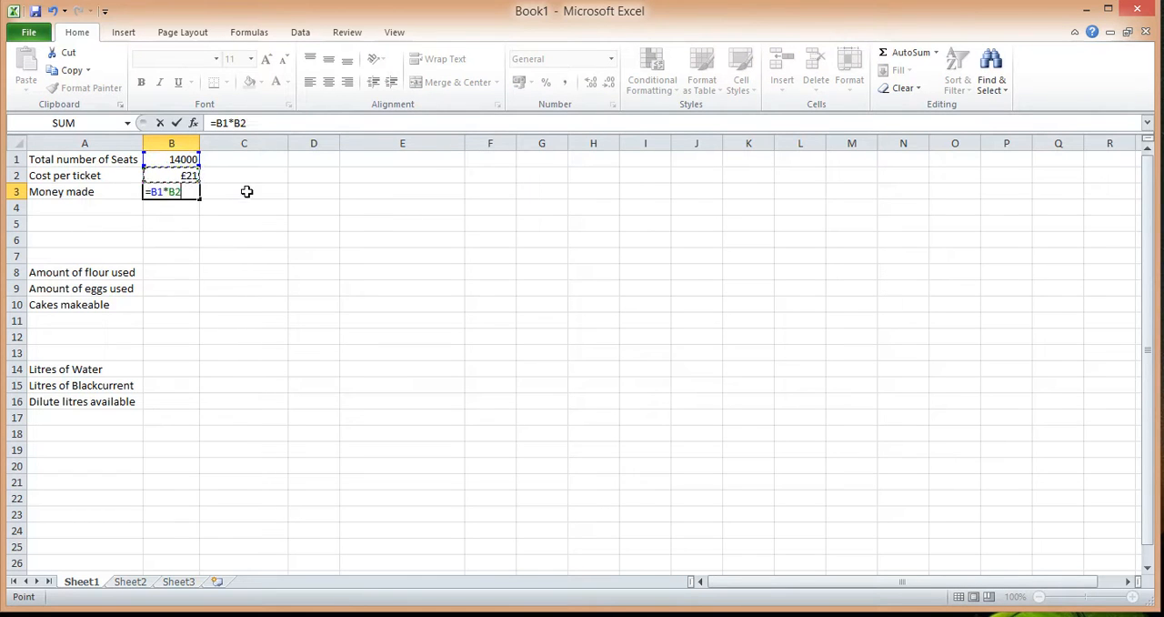
{"action": "key", "text": "Return"}
{"action": "left_click", "coordinate": [195, 194]}
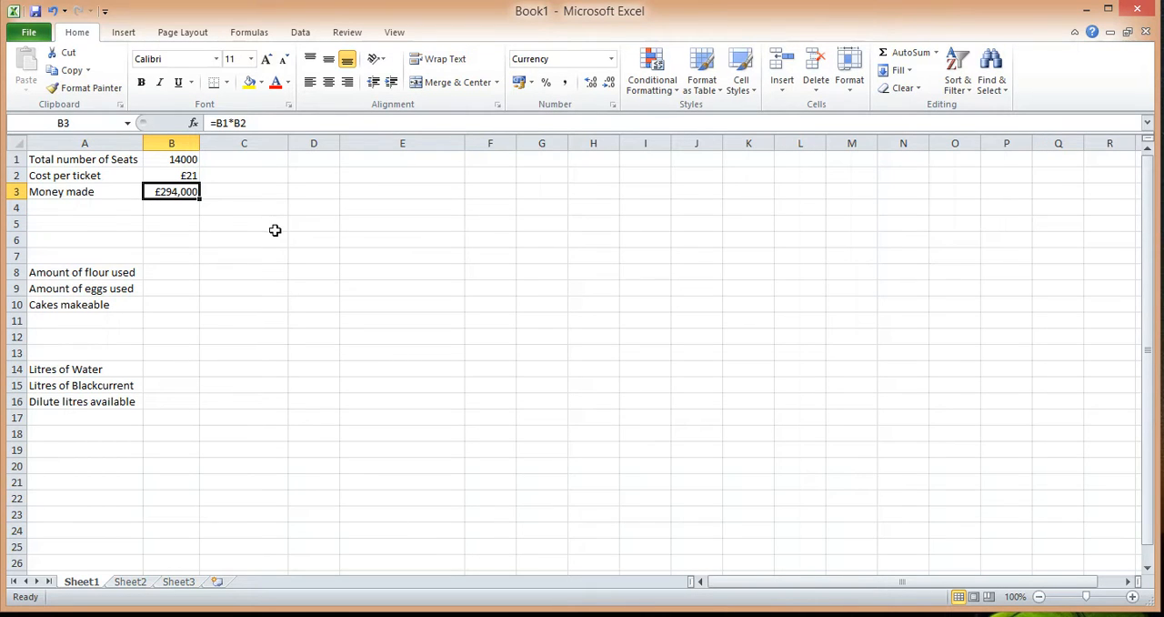
Try ticket costs of 22 and 21.50 in B2, and undo these trial values
{"action": "left_click", "coordinate": [196, 176]}
{"action": "type", "text": "22"}
{"action": "key", "text": "Return"}
{"action": "key", "text": "Up"}
{"action": "type", "text": "21.50"}
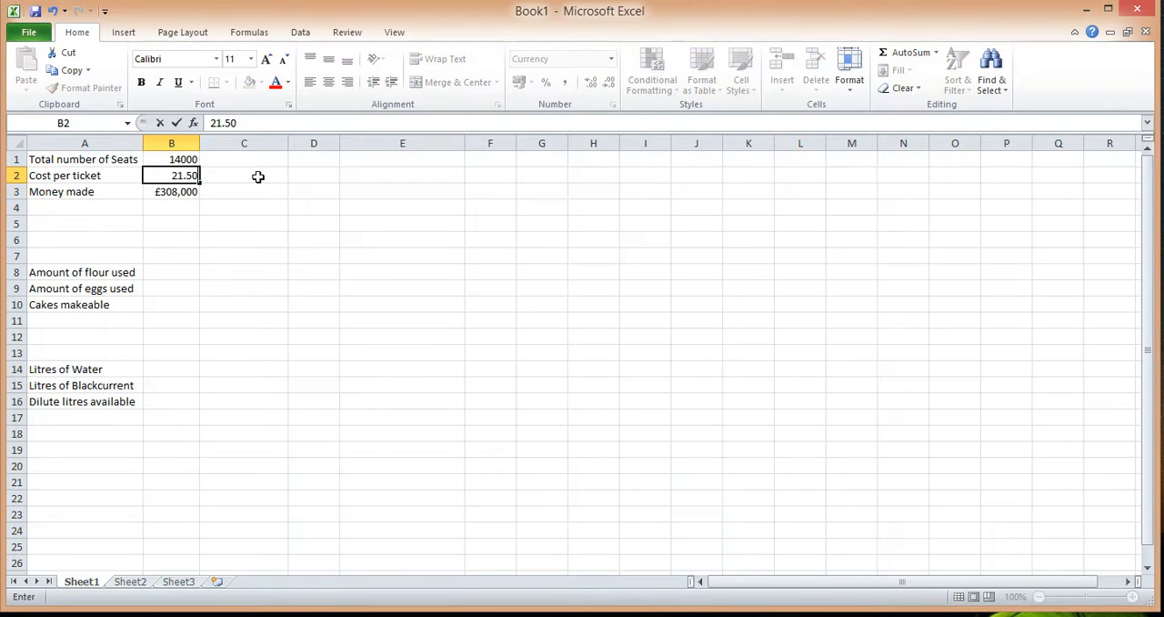
{"action": "key", "text": "Return"}
{"action": "key", "text": "Up"}
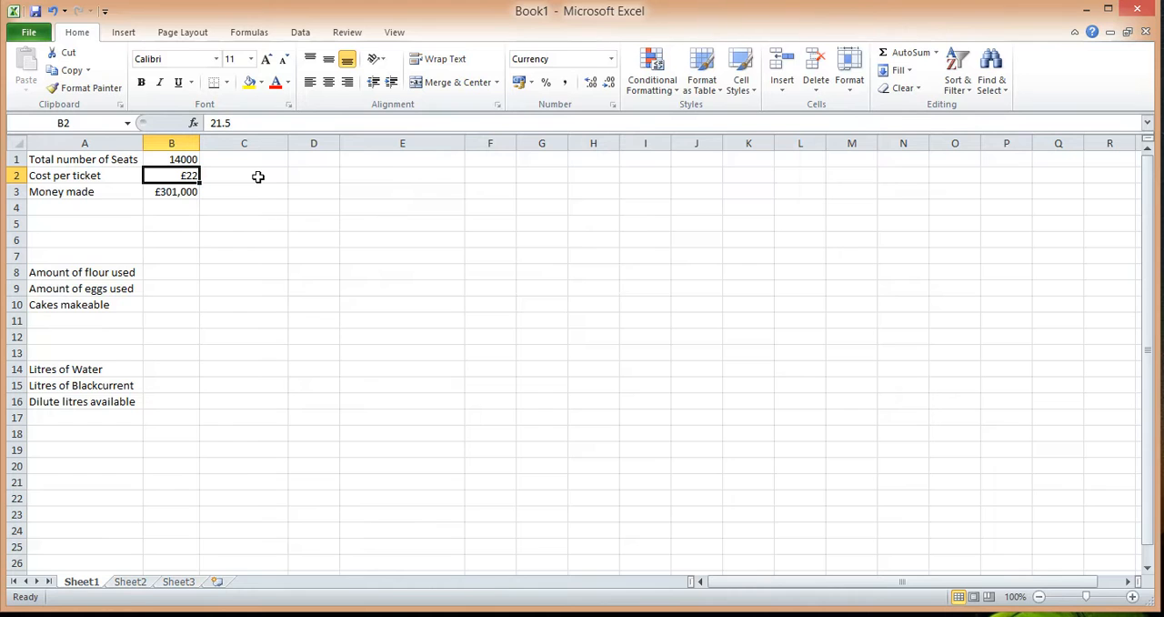
{"action": "key", "text": "ctrl+z"}
Start a Goal Seek with the money made cell B3 as the cell to set
{"action": "left_click", "coordinate": [300, 34]}
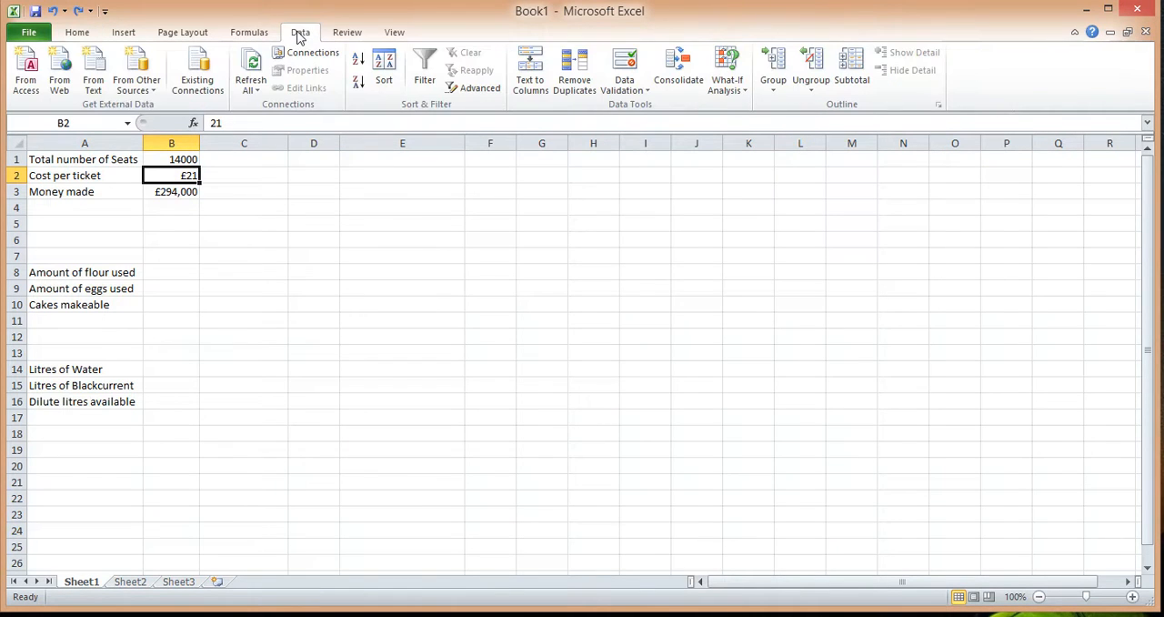
{"action": "left_click", "coordinate": [727, 84]}
{"action": "left_click", "coordinate": [735, 123]}
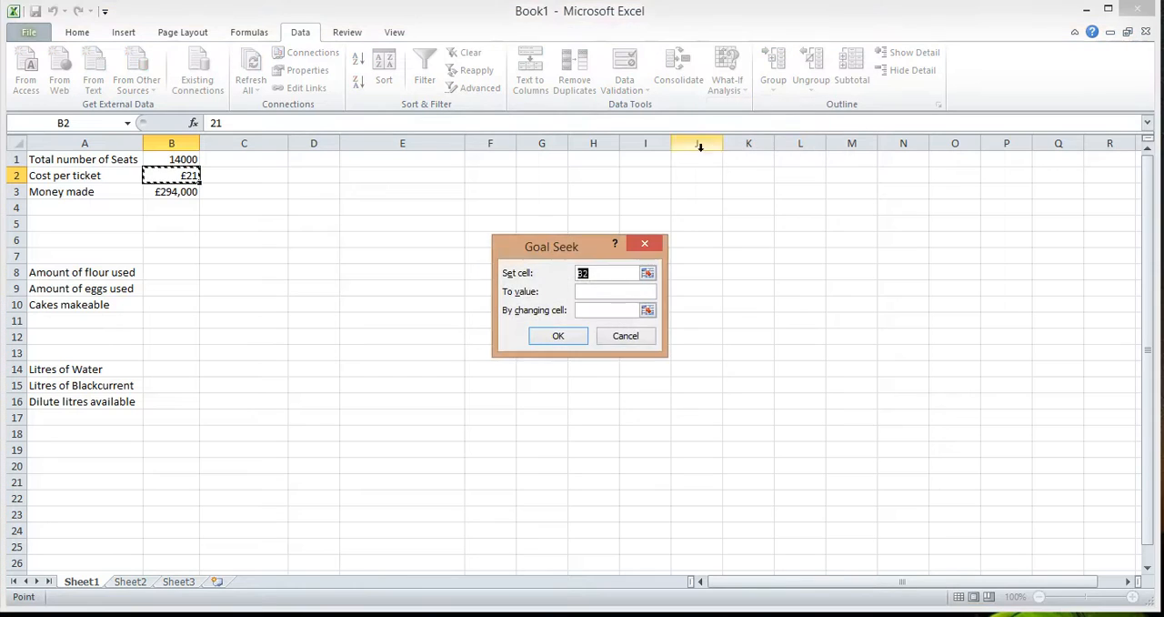
{"action": "left_click_drag", "start_coordinate": [533, 243], "coordinate": [355, 142]}
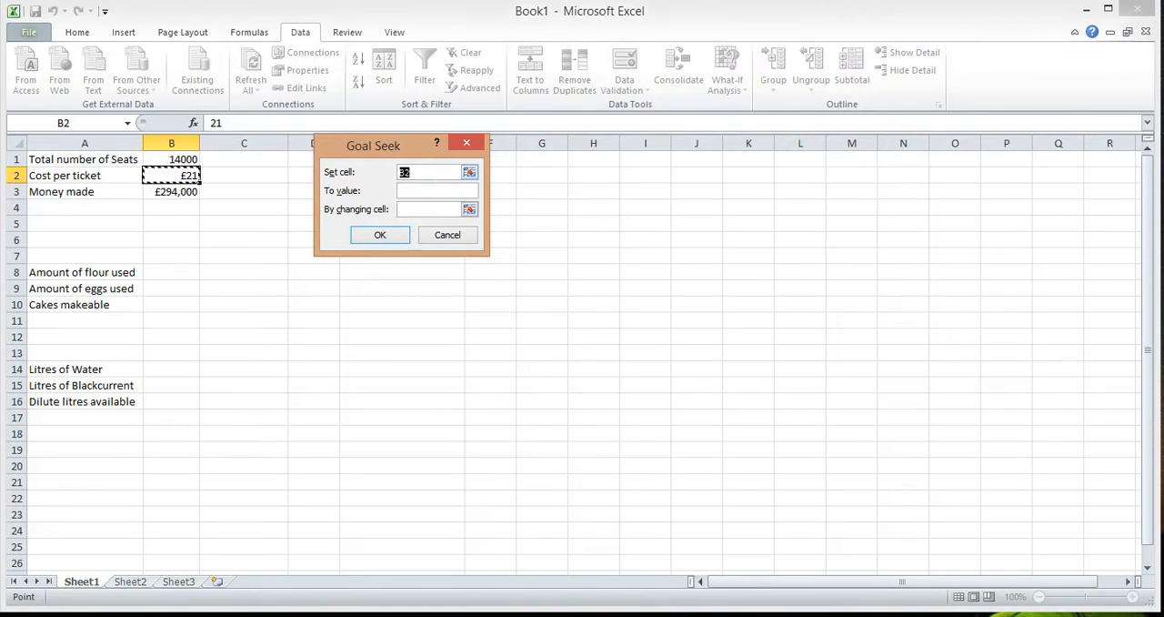
{"action": "key", "text": "BackSpace"}
{"action": "left_click", "coordinate": [469, 172]}
{"action": "left_click", "coordinate": [195, 195]}
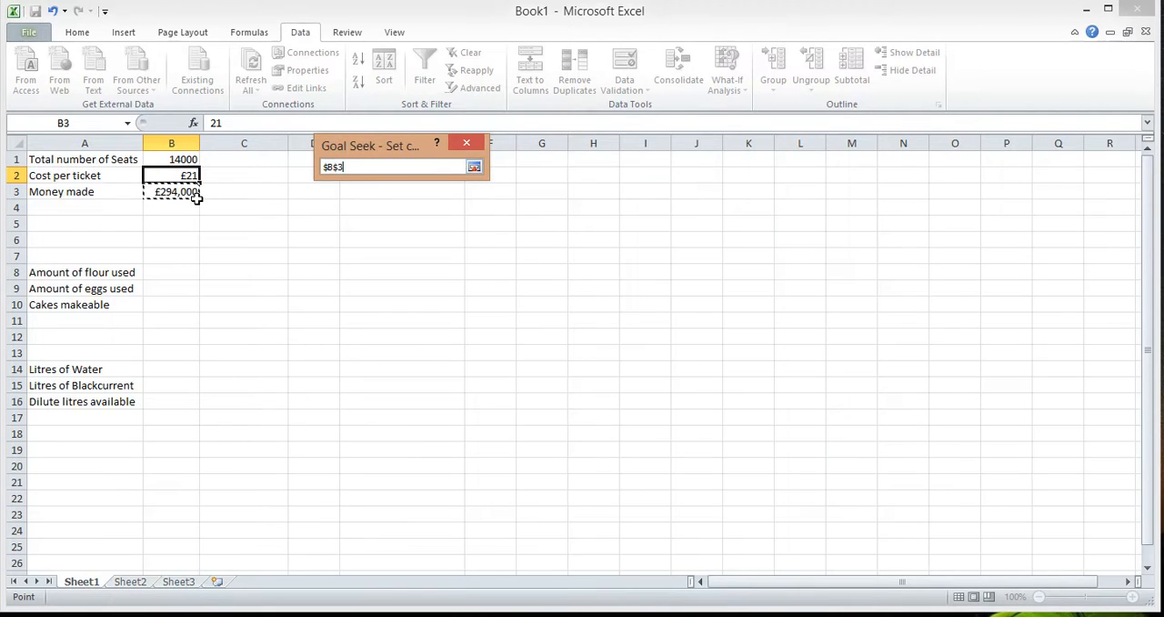
{"action": "key", "text": "Return"}
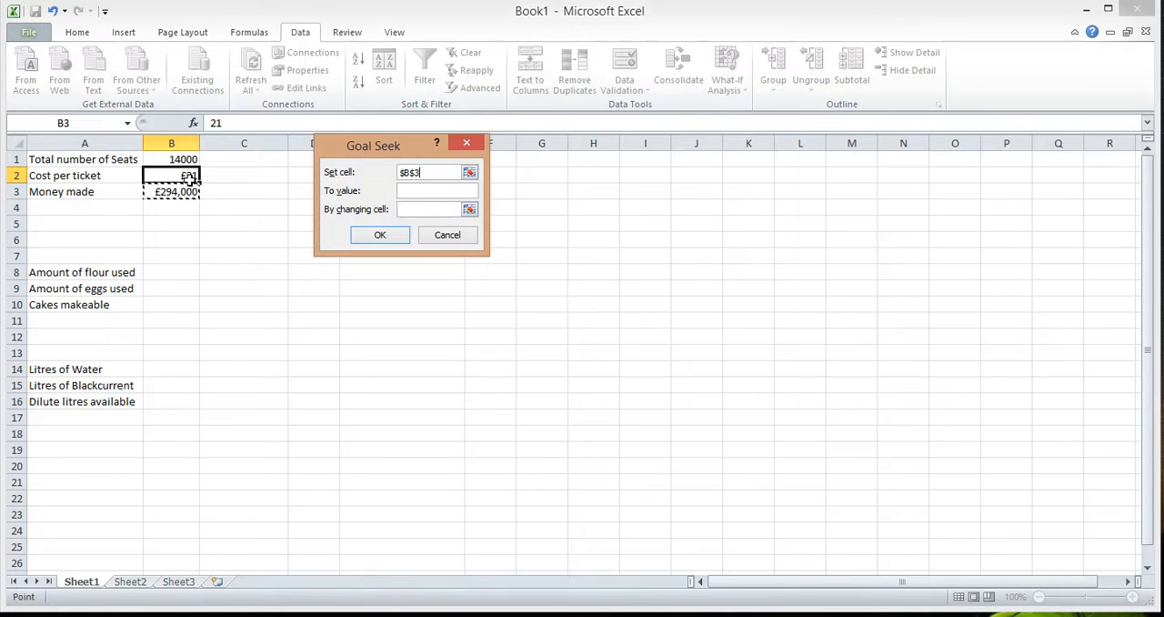
Seek a value of 300,000 by changing the ticket cost in B2, and accept the solution
{"action": "left_click", "coordinate": [433, 189]}
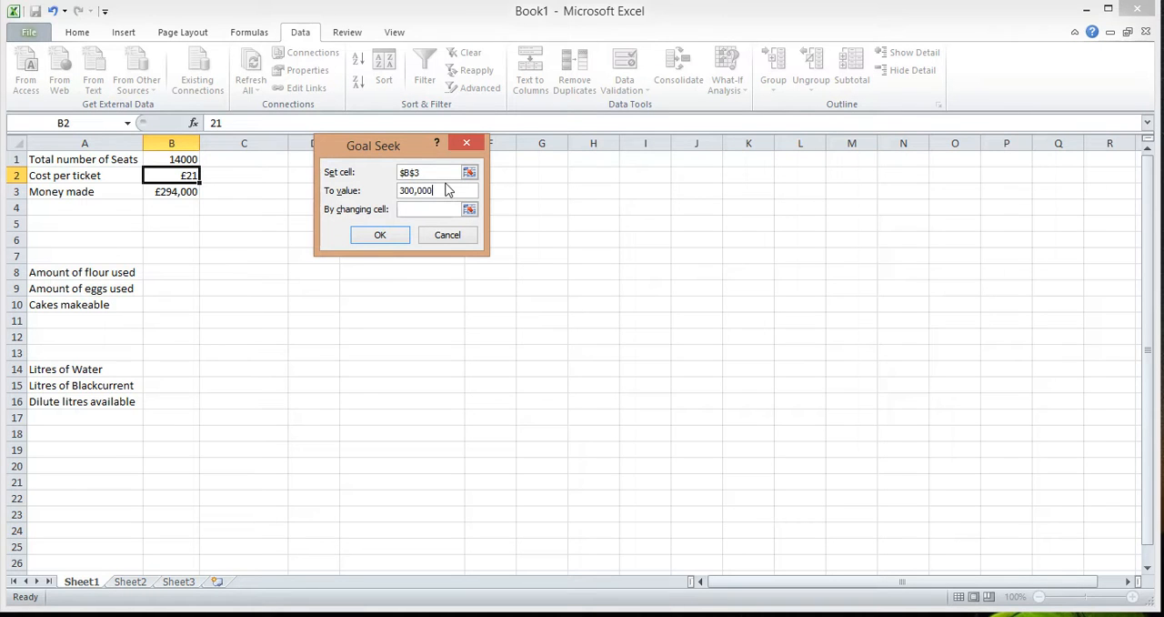
{"action": "left_click", "coordinate": [444, 210]}
{"action": "left_click", "coordinate": [469, 210]}
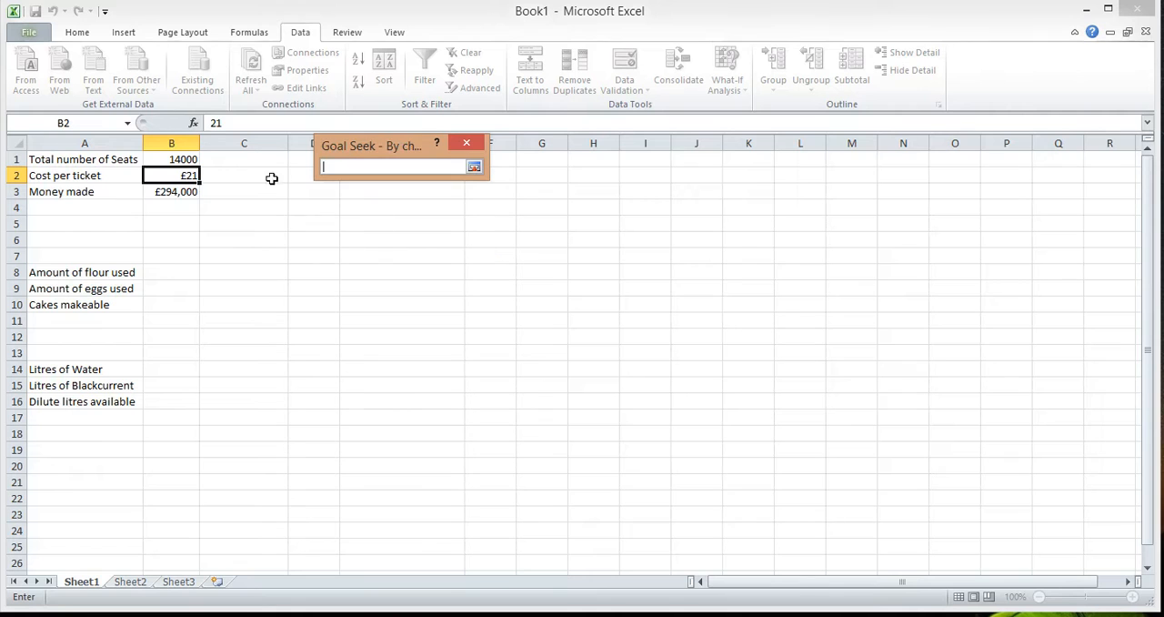
{"action": "left_click", "coordinate": [180, 182]}
{"action": "left_click", "coordinate": [472, 167]}
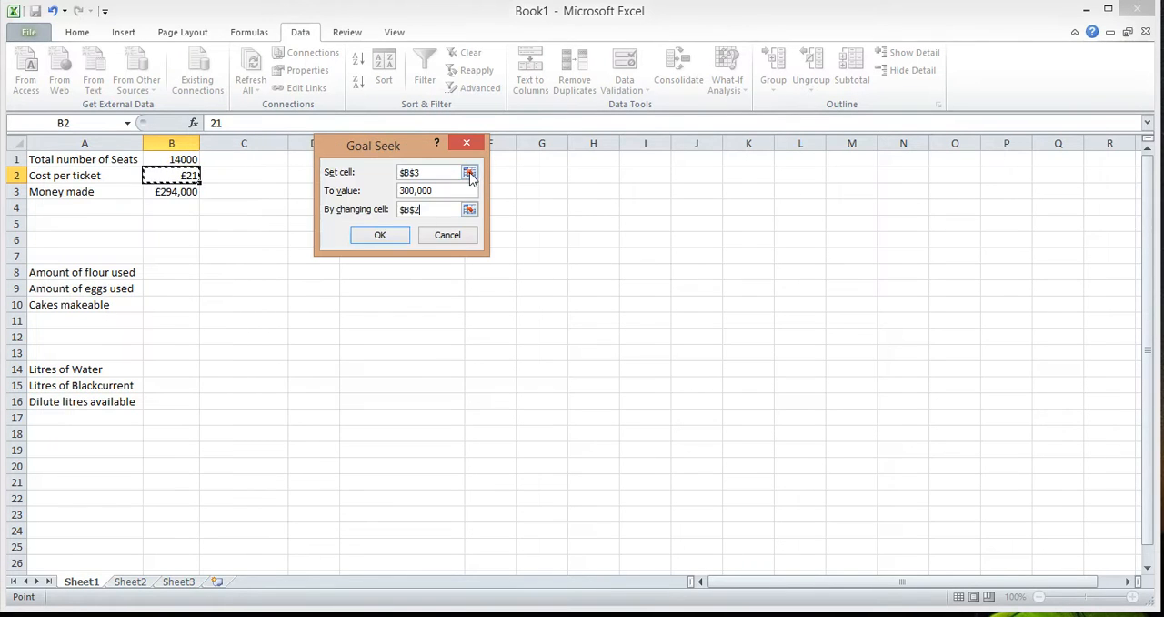
{"action": "left_click", "coordinate": [378, 234]}
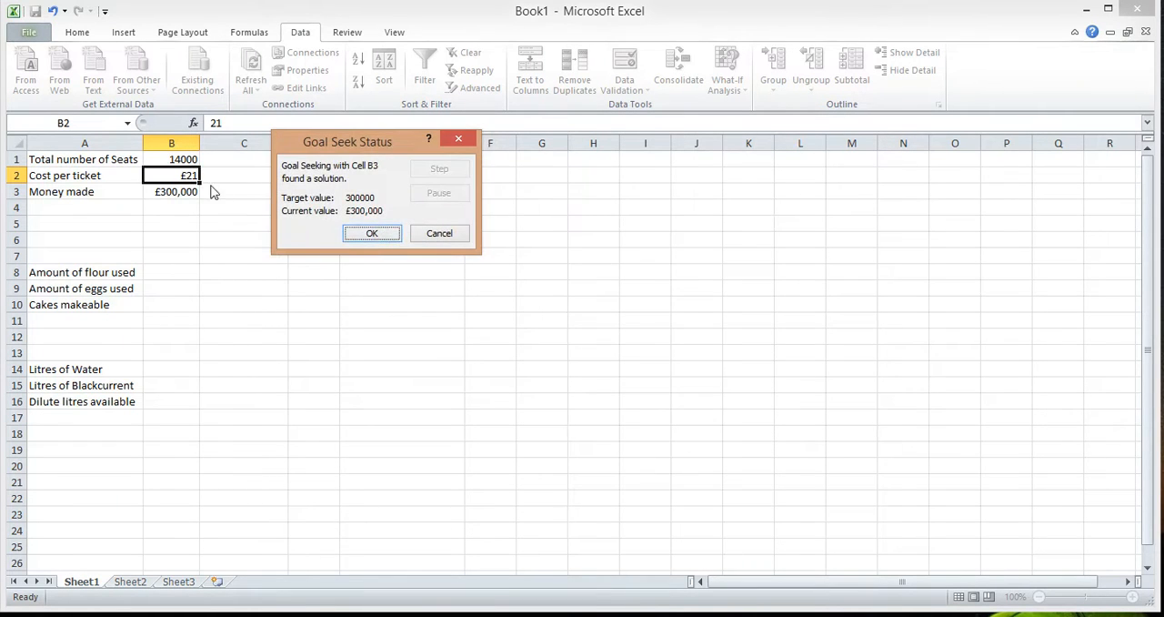
{"action": "left_click", "coordinate": [372, 234]}
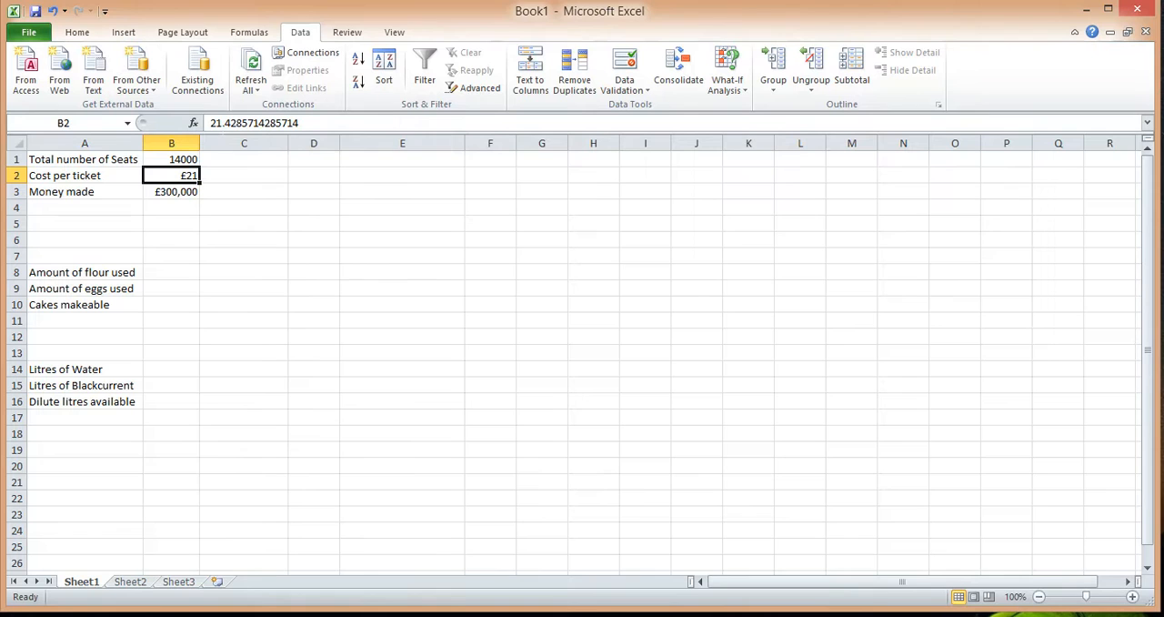
Examine the unrounded ticket cost in B2 and the money made formula in B3
{"action": "left_click_drag", "start_coordinate": [210, 123], "coordinate": [230, 122]}
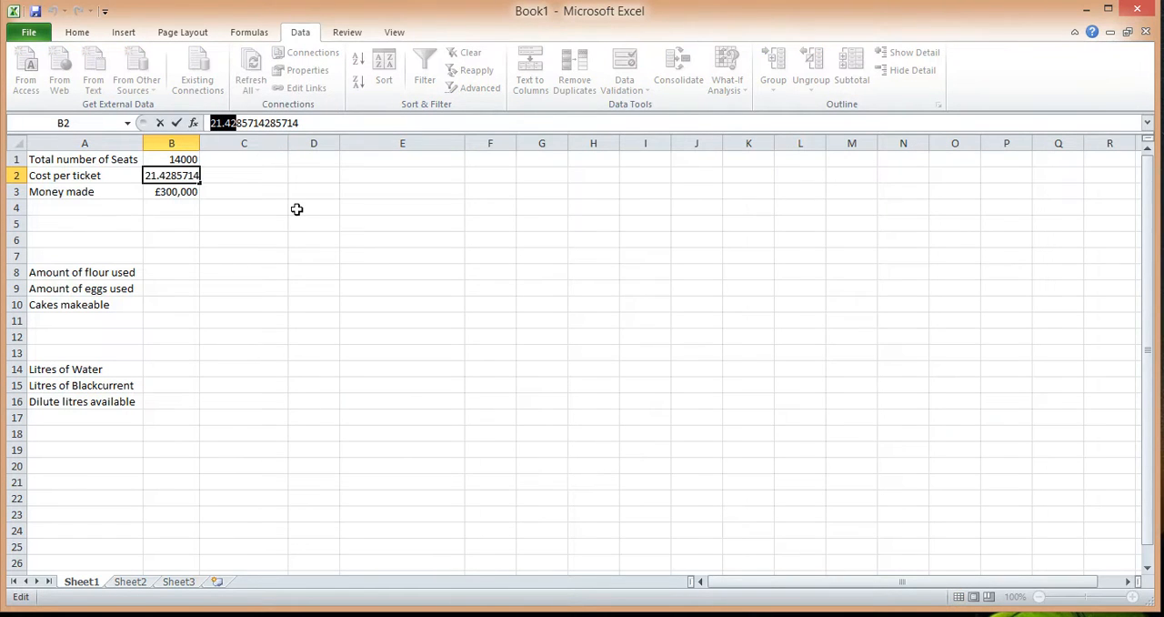
{"action": "key", "text": "Escape"}
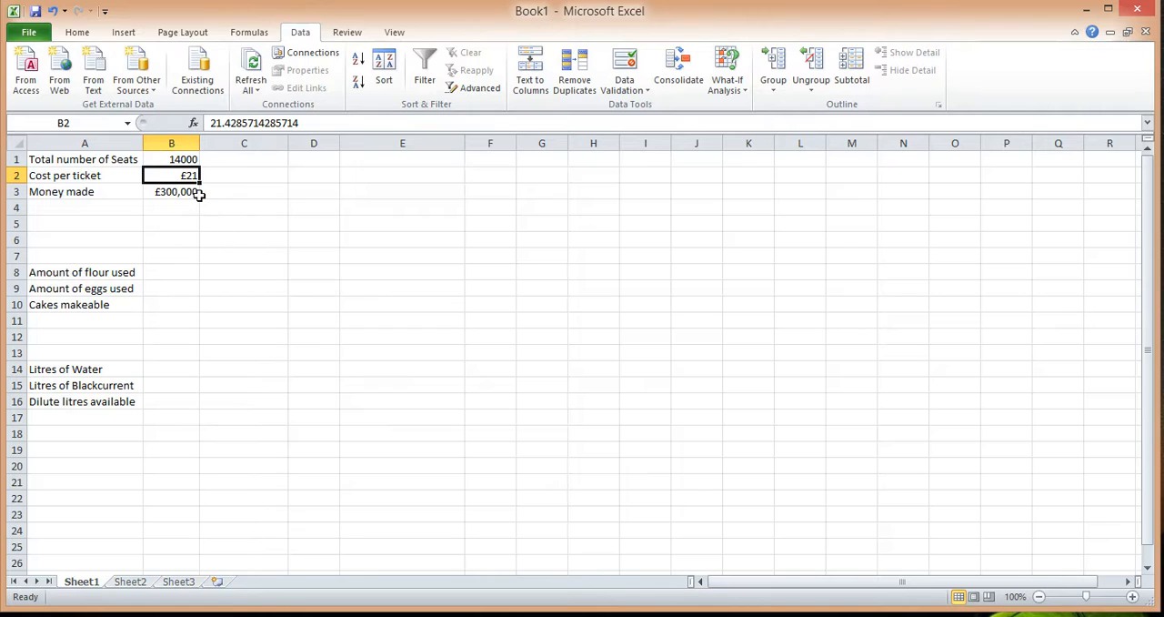
{"action": "left_click", "coordinate": [195, 193]}
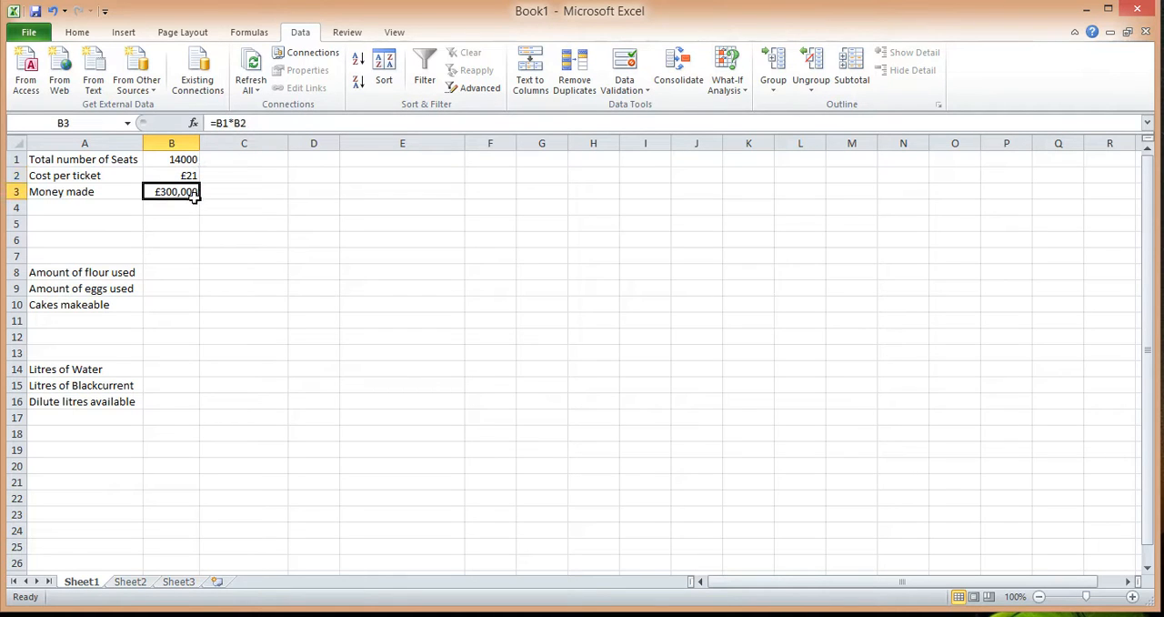
Enter 6000 as the amount of flour used in B8 and 300 as the amount of eggs used in B9
{"action": "left_click", "coordinate": [191, 272]}
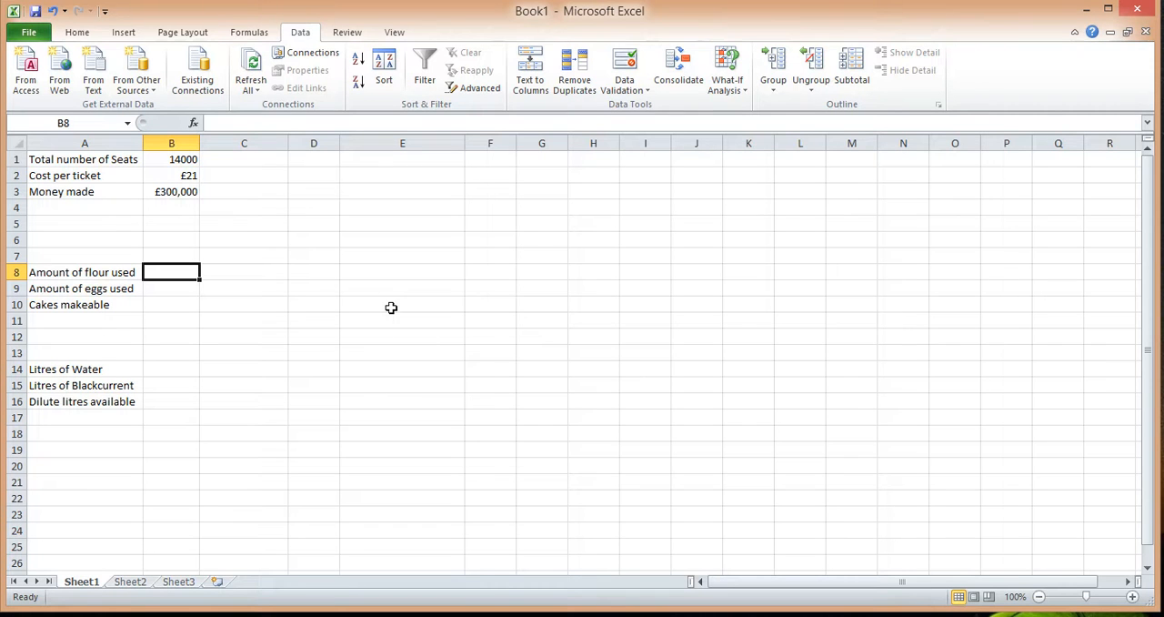
{"action": "type", "text": "6000"}
{"action": "key", "text": "Return"}
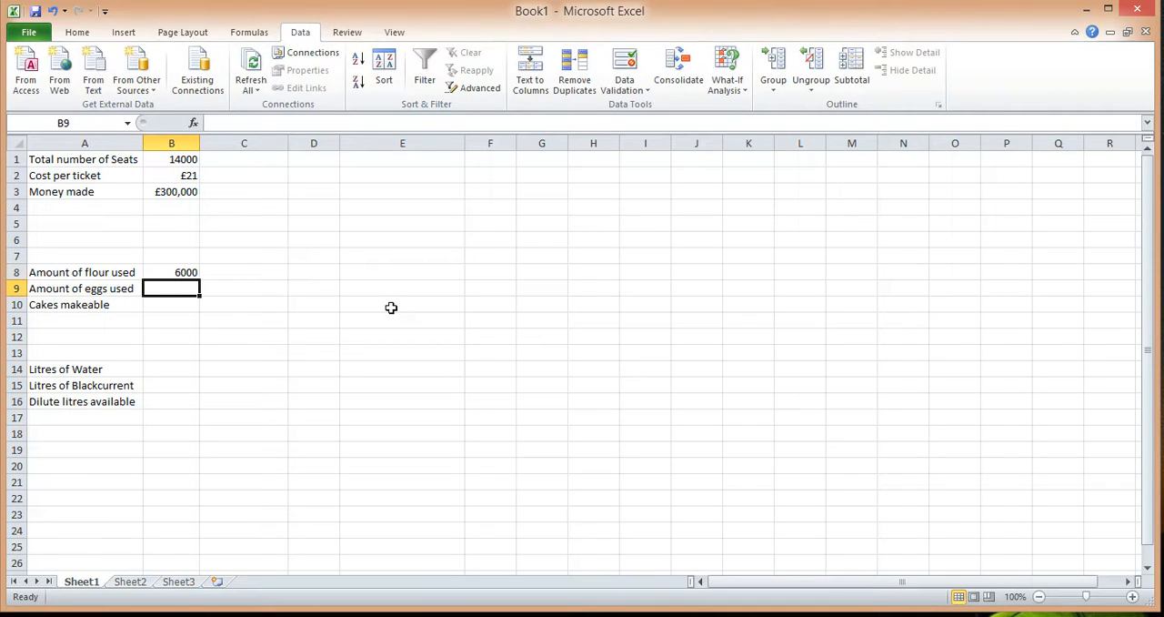
{"action": "type", "text": "300"}
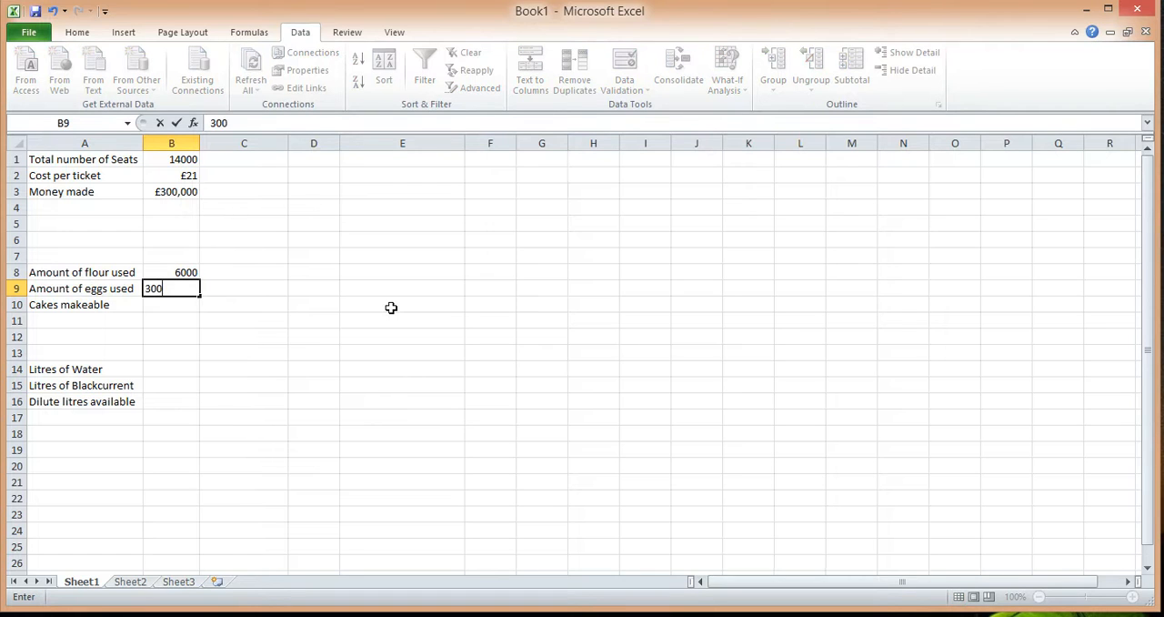
{"action": "key", "text": "Return"}
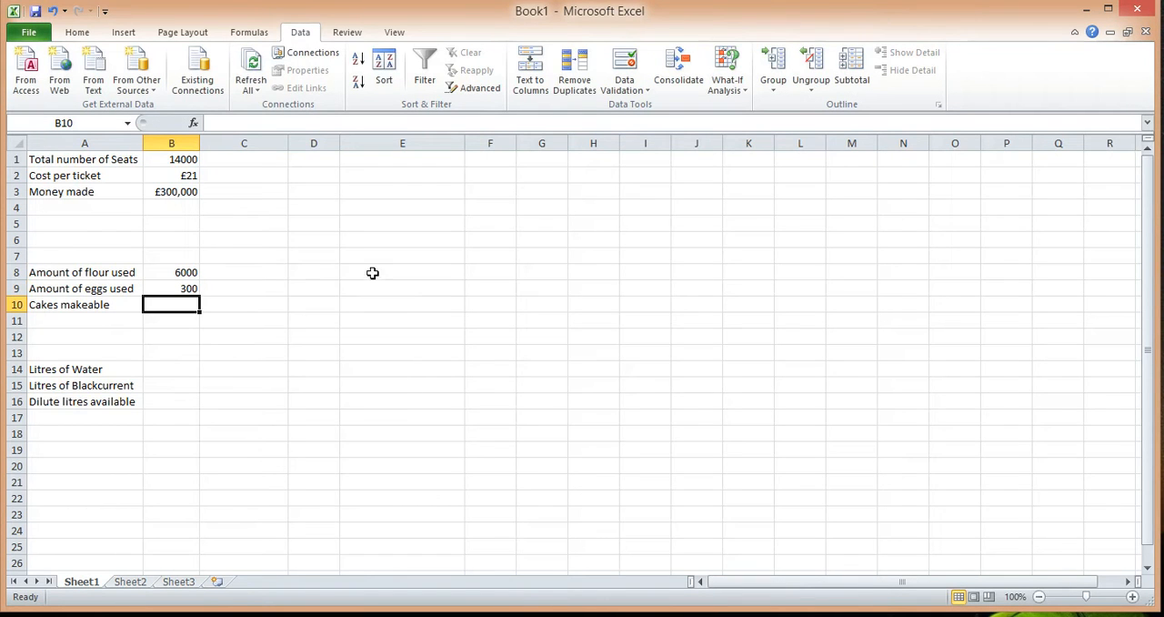
Calculate the cakes makeable in B10 with the formula =B8/B9
{"action": "type", "text": "="}
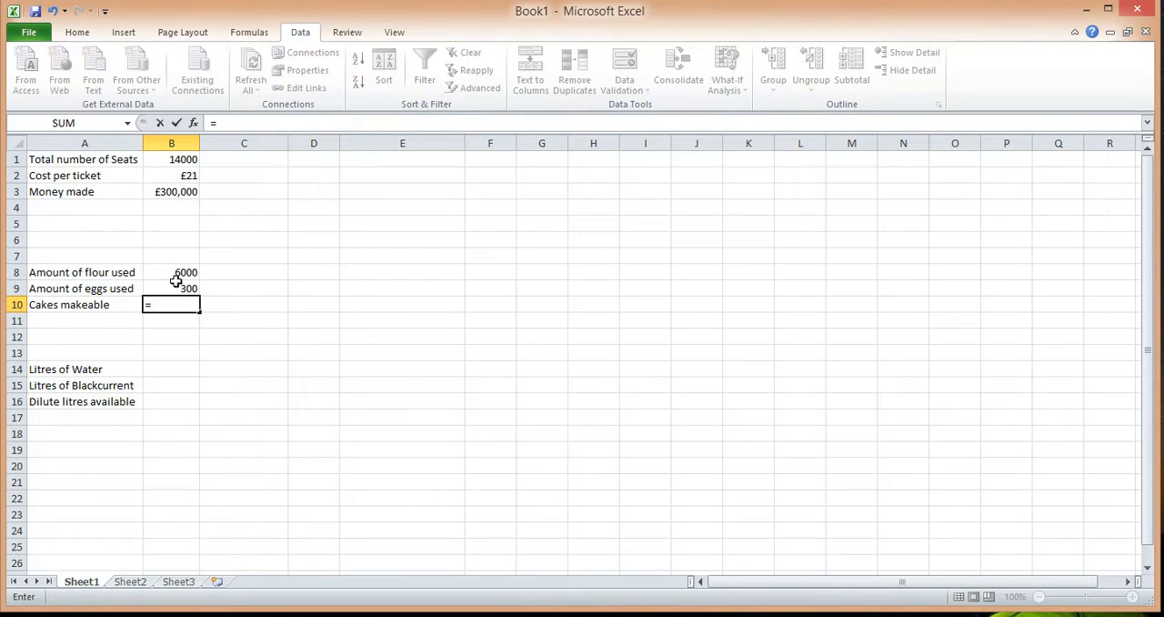
{"action": "left_click", "coordinate": [178, 273]}
{"action": "type", "text": "/"}
{"action": "left_click", "coordinate": [190, 288]}
{"action": "key", "text": "Return"}
{"action": "left_click", "coordinate": [188, 305]}
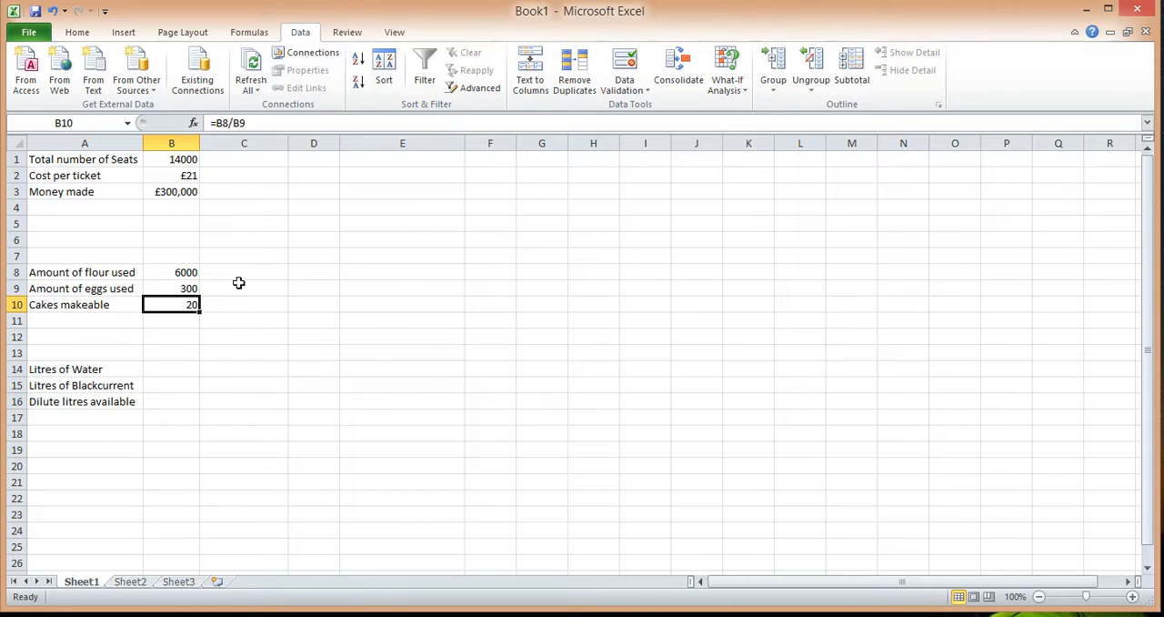
Use Goal Seek to bring B10 to 34.5 by changing the egg amount in B9, and accept the solution
{"action": "left_click", "coordinate": [743, 92]}
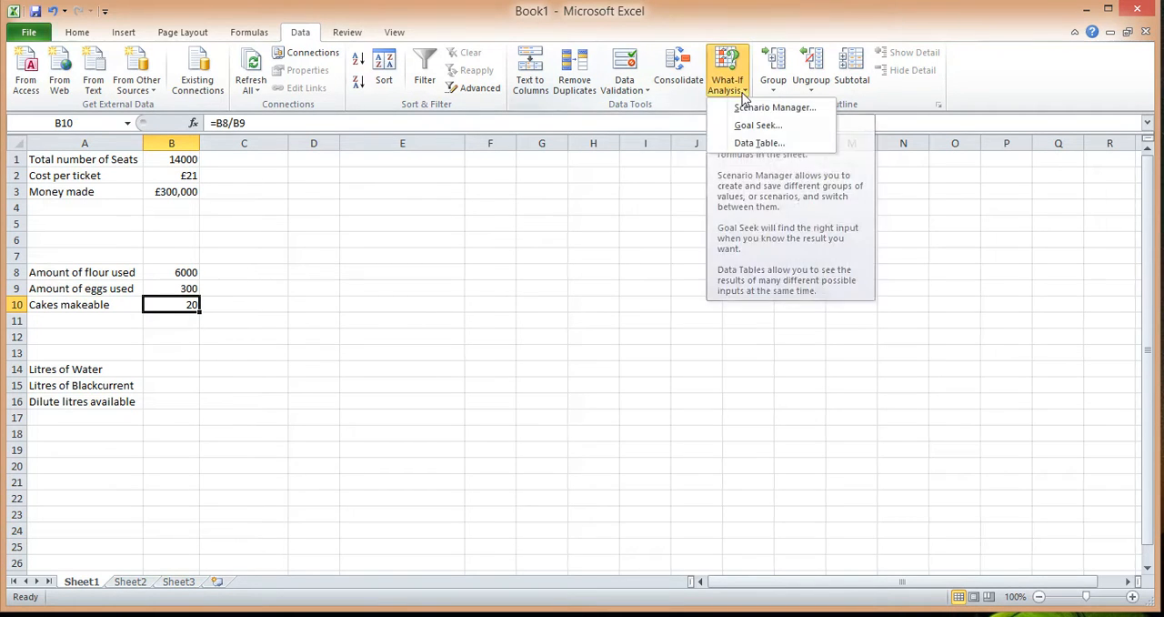
{"action": "left_click", "coordinate": [744, 126]}
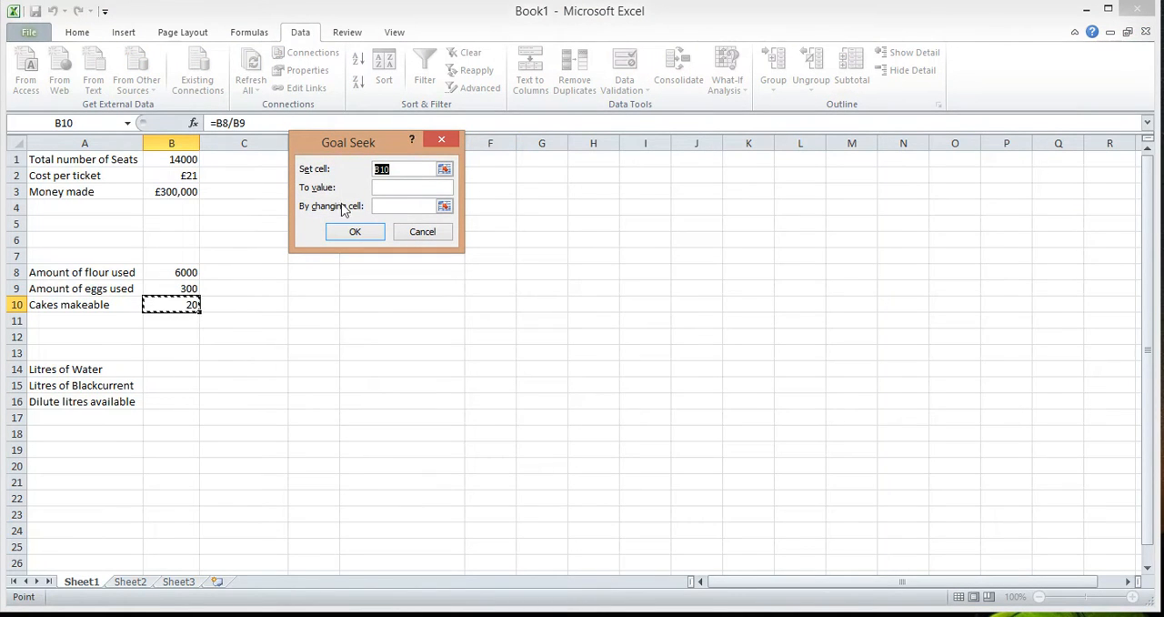
{"action": "left_click", "coordinate": [400, 188]}
{"action": "left_click", "coordinate": [193, 291]}
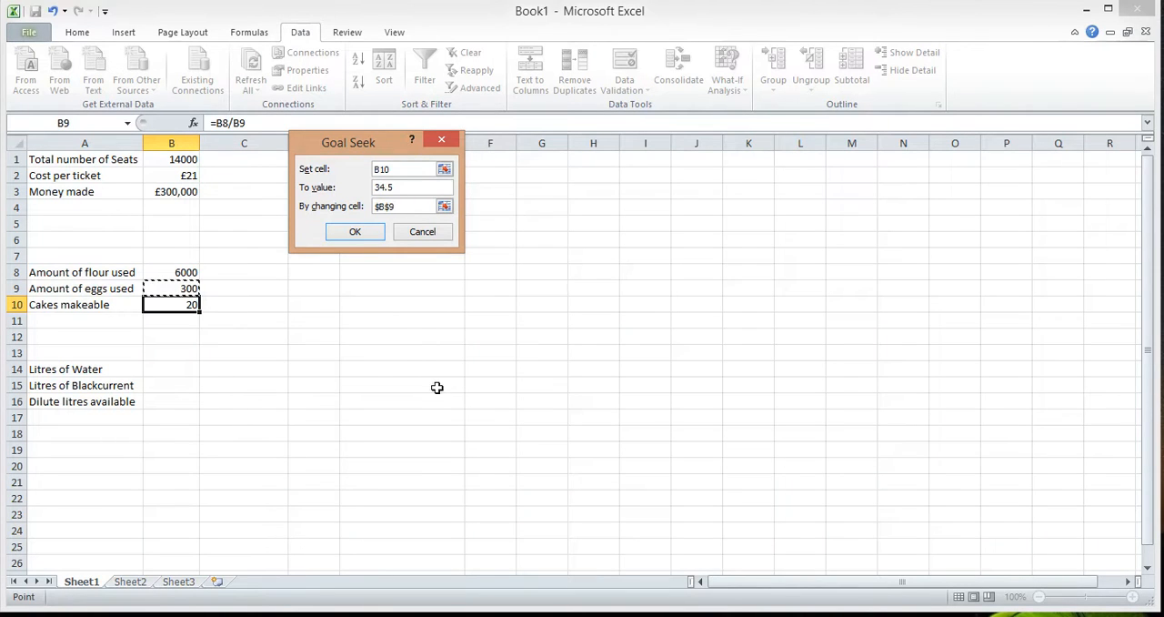
{"action": "left_click", "coordinate": [369, 235]}
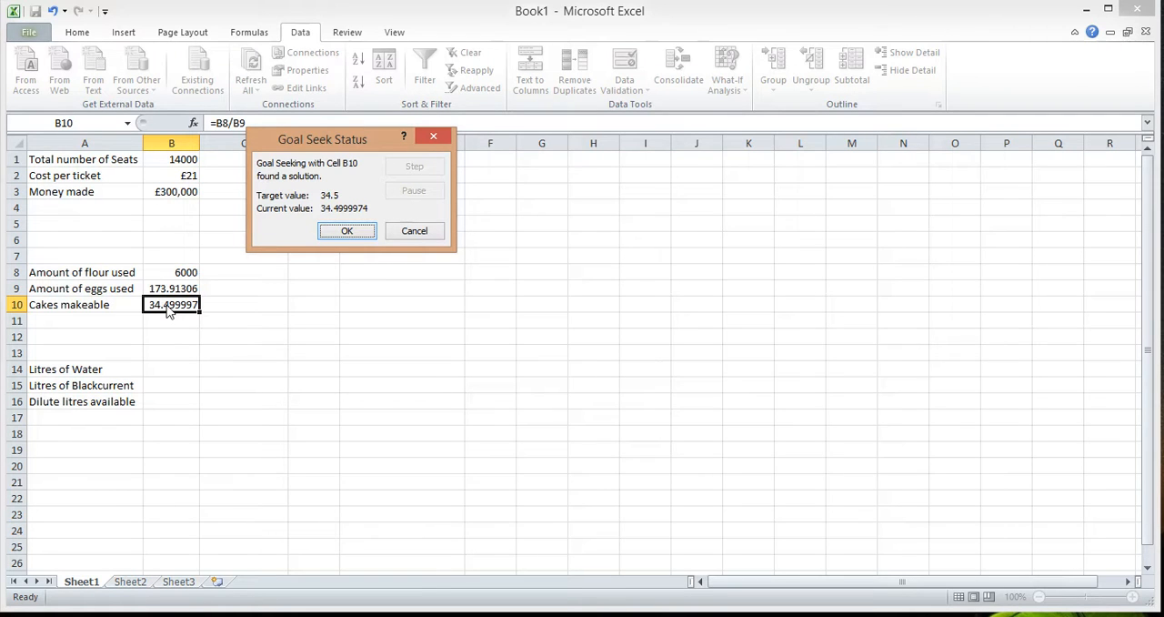
{"action": "left_click", "coordinate": [346, 230]}
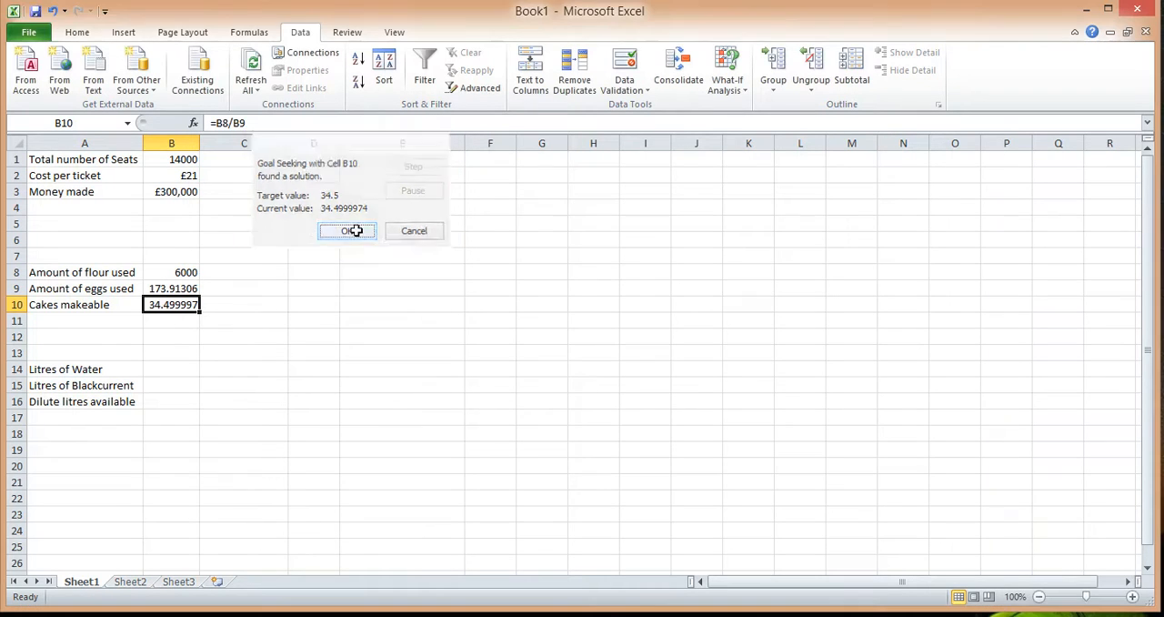
Enter 10000 as the litres of water in B14 and 2500 as the litres of blackcurrant in B15
{"action": "left_click", "coordinate": [157, 370]}
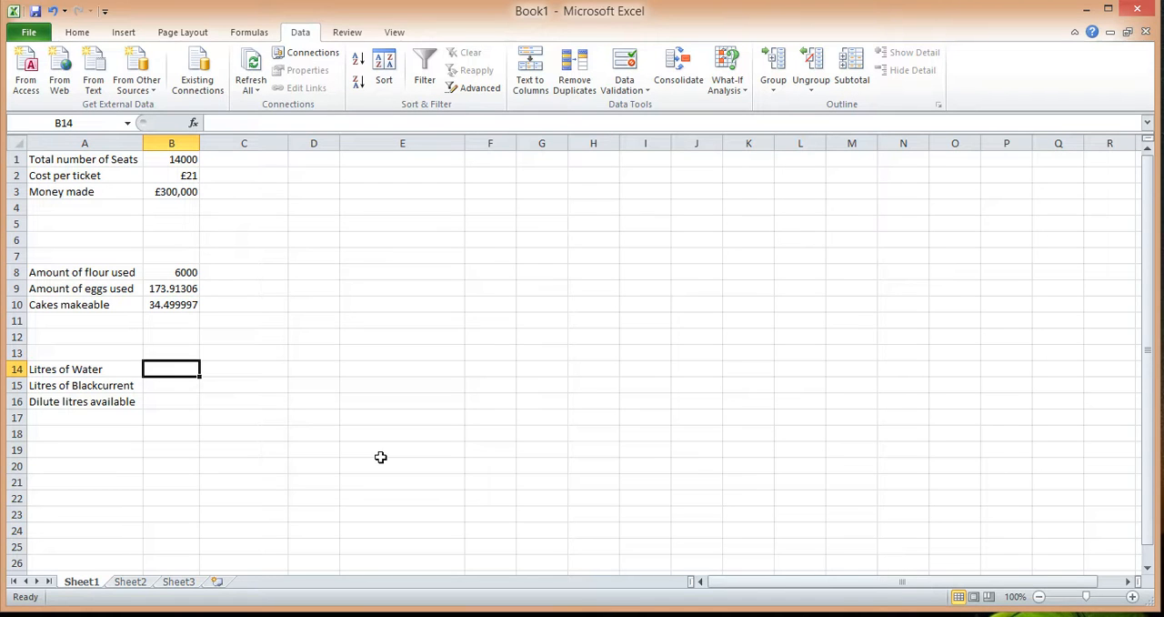
{"action": "type", "text": "10000"}
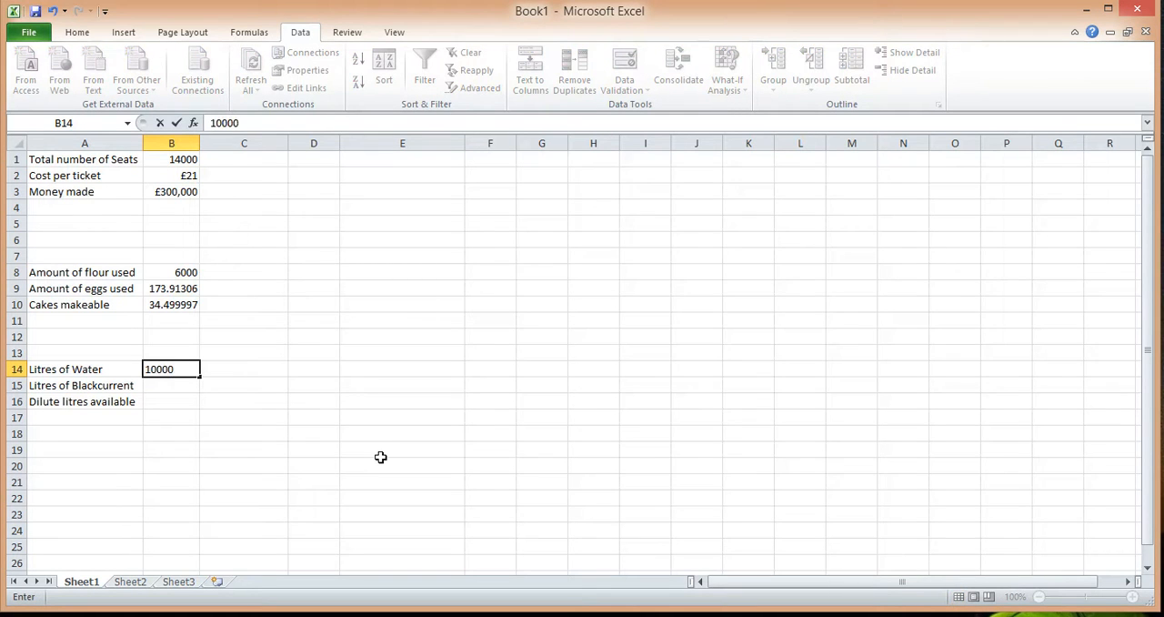
{"action": "key", "text": "Return"}
{"action": "type", "text": "2500"}
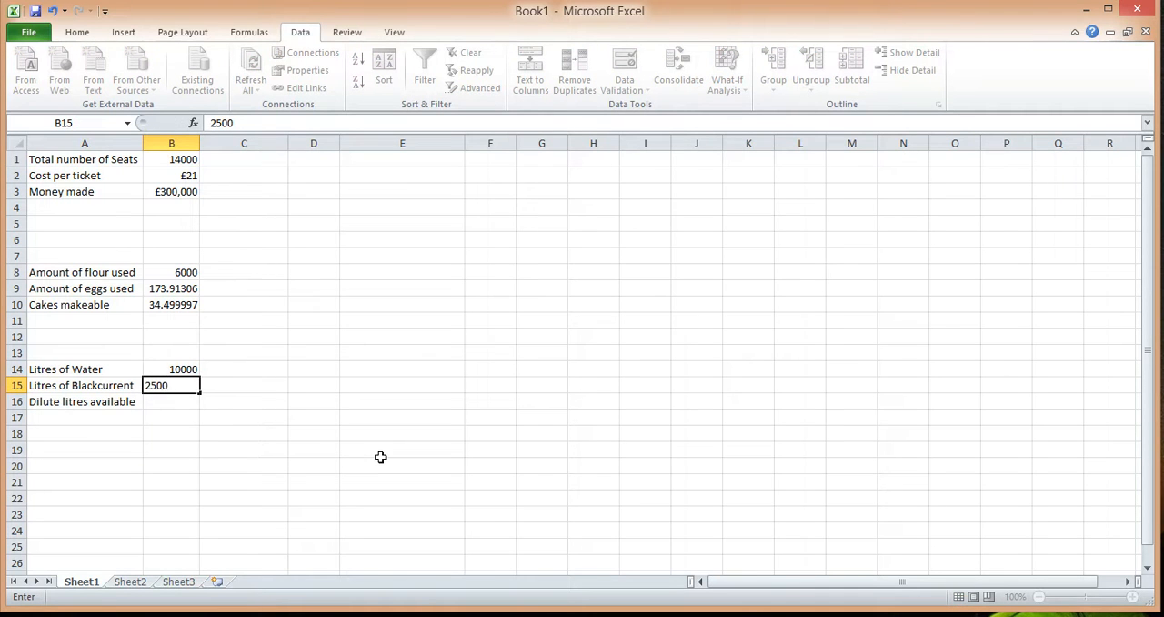
{"action": "key", "text": "Return"}
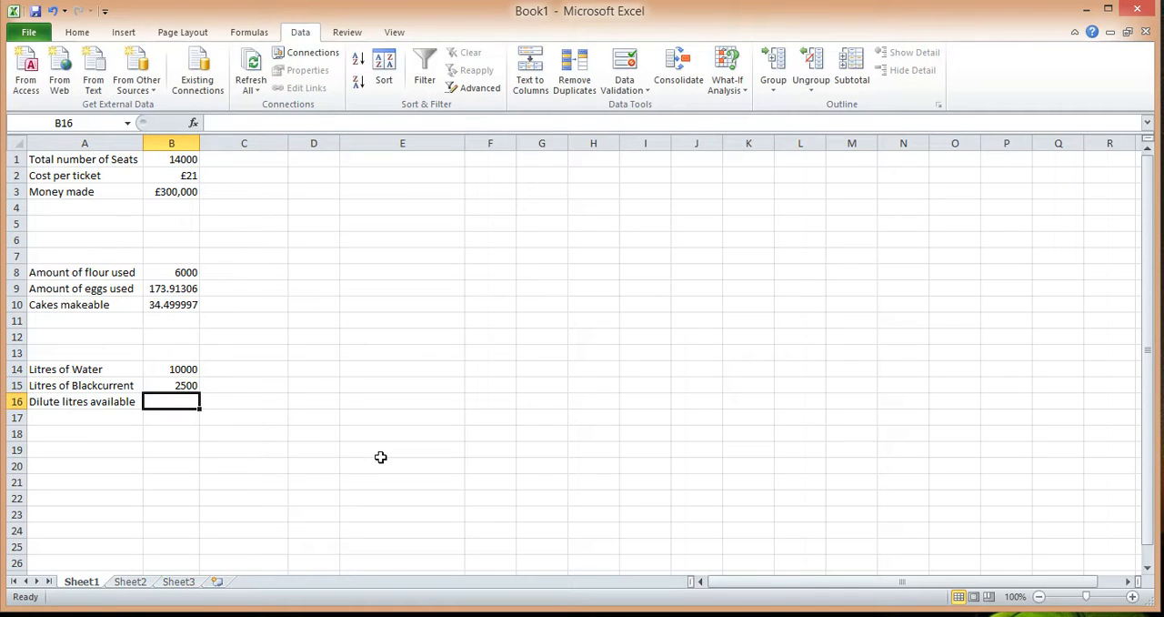
{"action": "type", "text": "="}
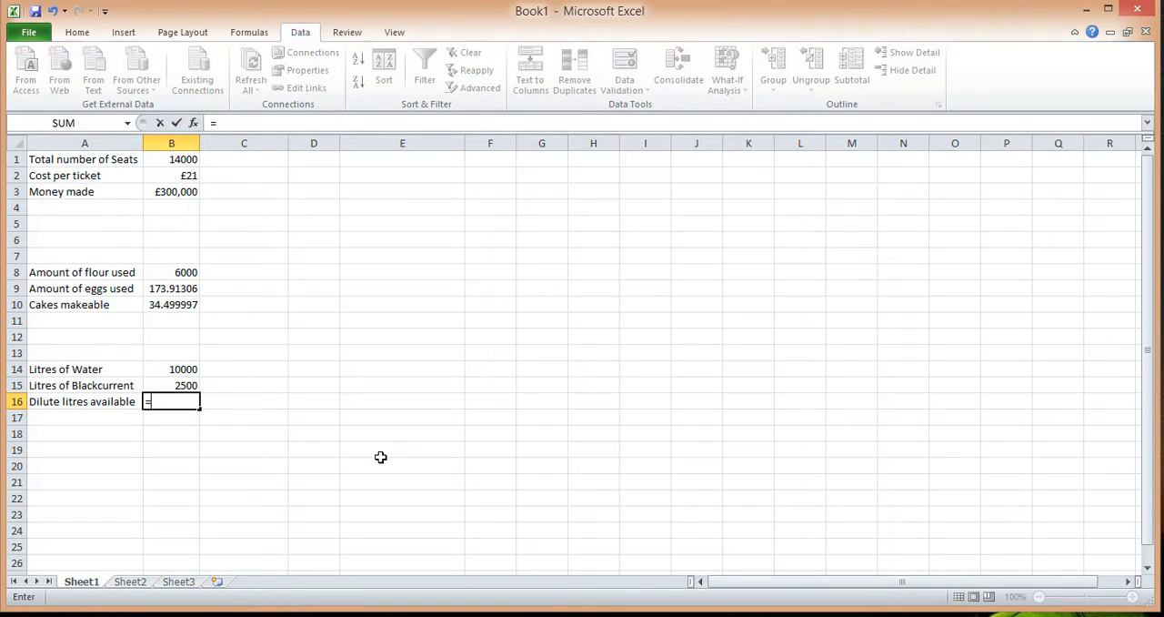
{"action": "left_click", "coordinate": [182, 370]}
{"action": "key", "text": "Escape"}
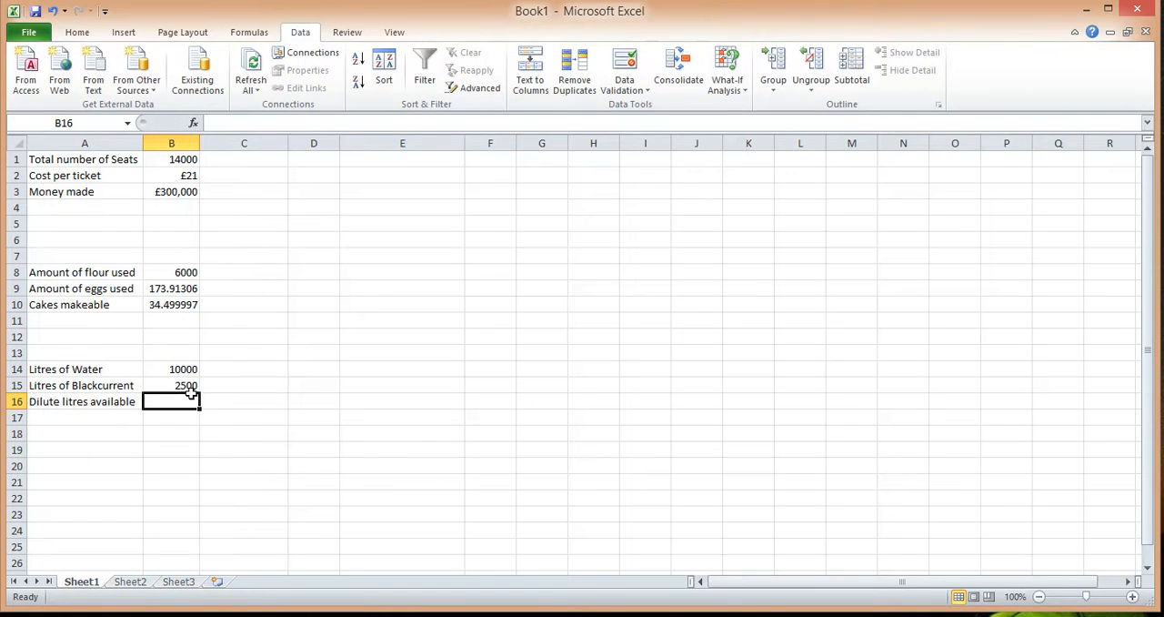
Calculate the dilute litres available in B16 with the formula =B14/B15
{"action": "type", "text": "="}
{"action": "left_click", "coordinate": [187, 371]}
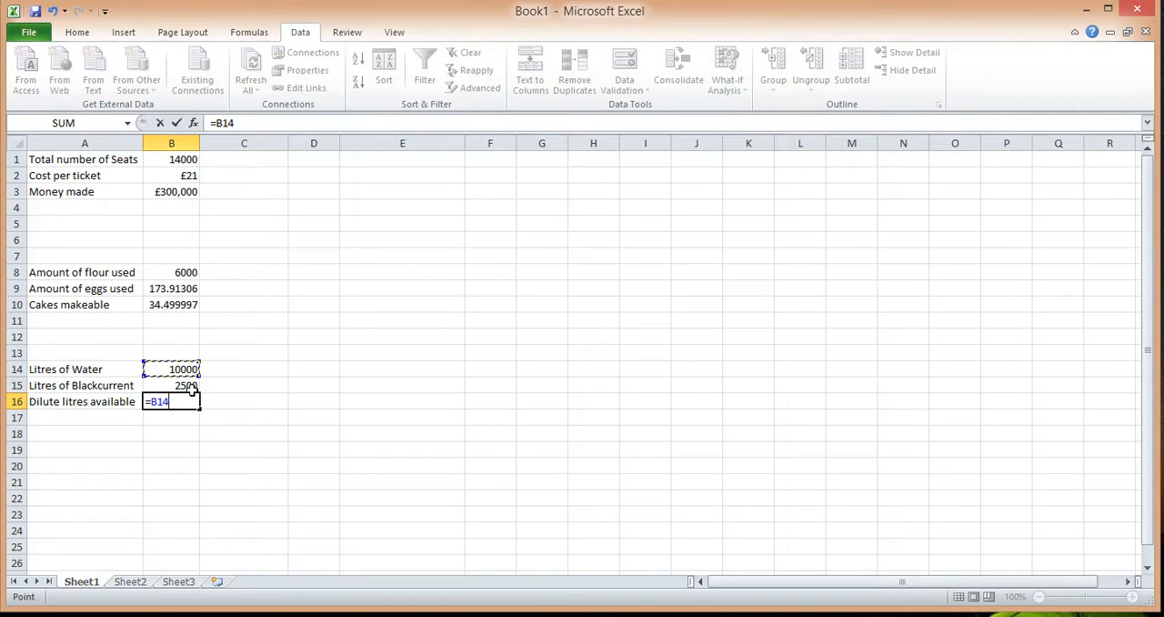
{"action": "type", "text": "/"}
{"action": "left_click", "coordinate": [191, 385]}
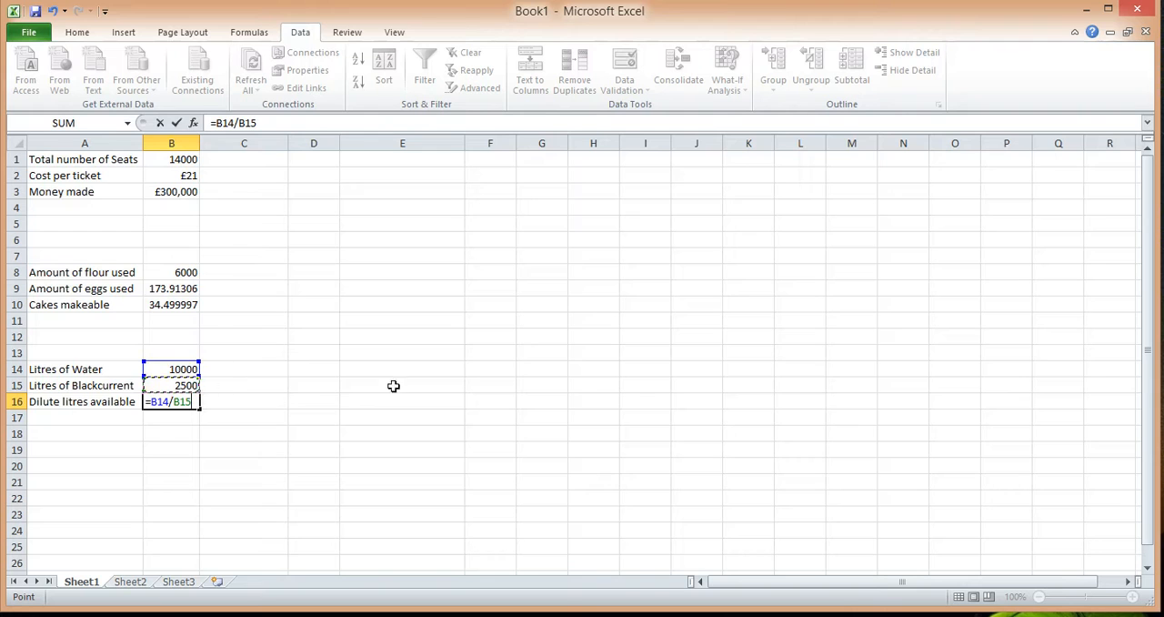
{"action": "key", "text": "Return"}
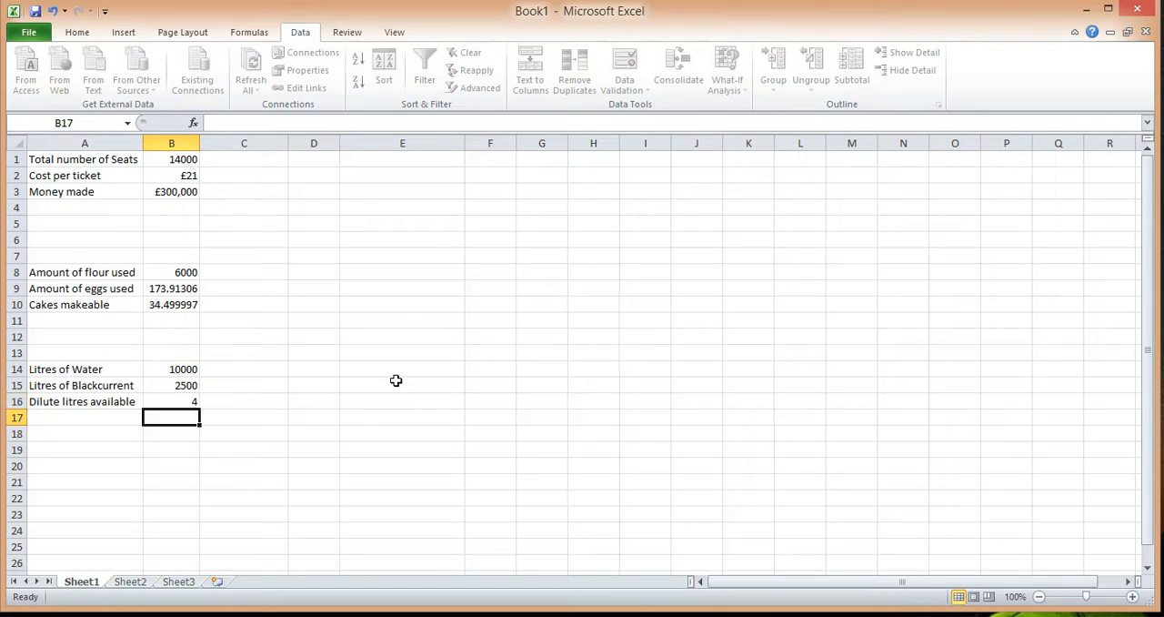
Use Goal Seek to bring B16 to 13.3 by changing the litres of water in B14, and accept the solution
{"action": "left_click", "coordinate": [196, 408]}
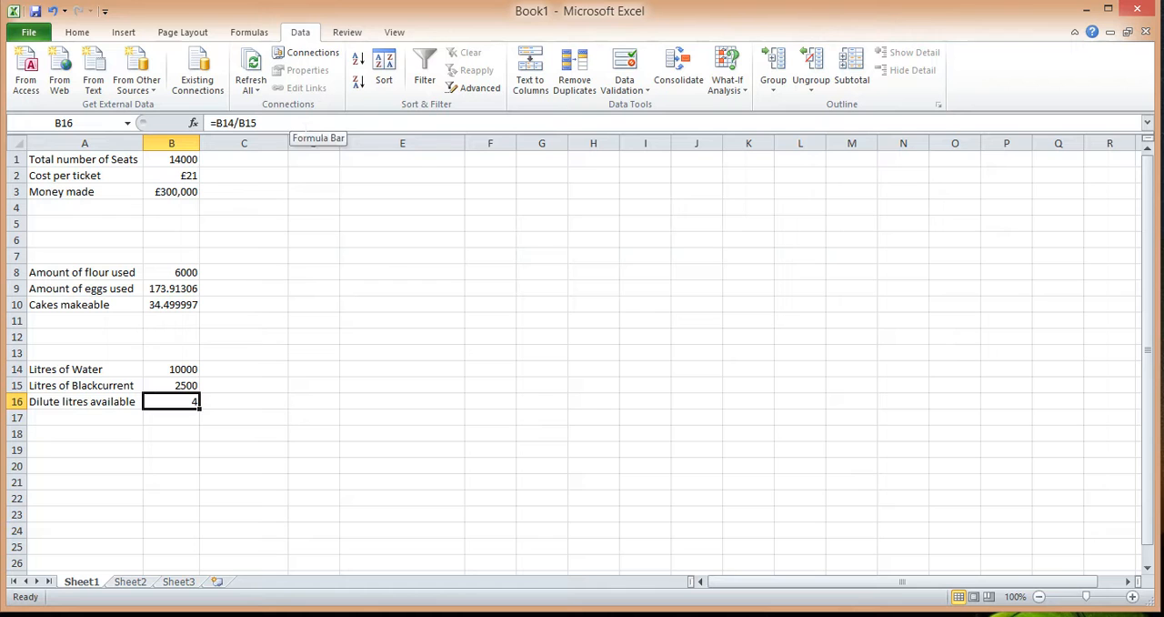
{"action": "left_click", "coordinate": [727, 84]}
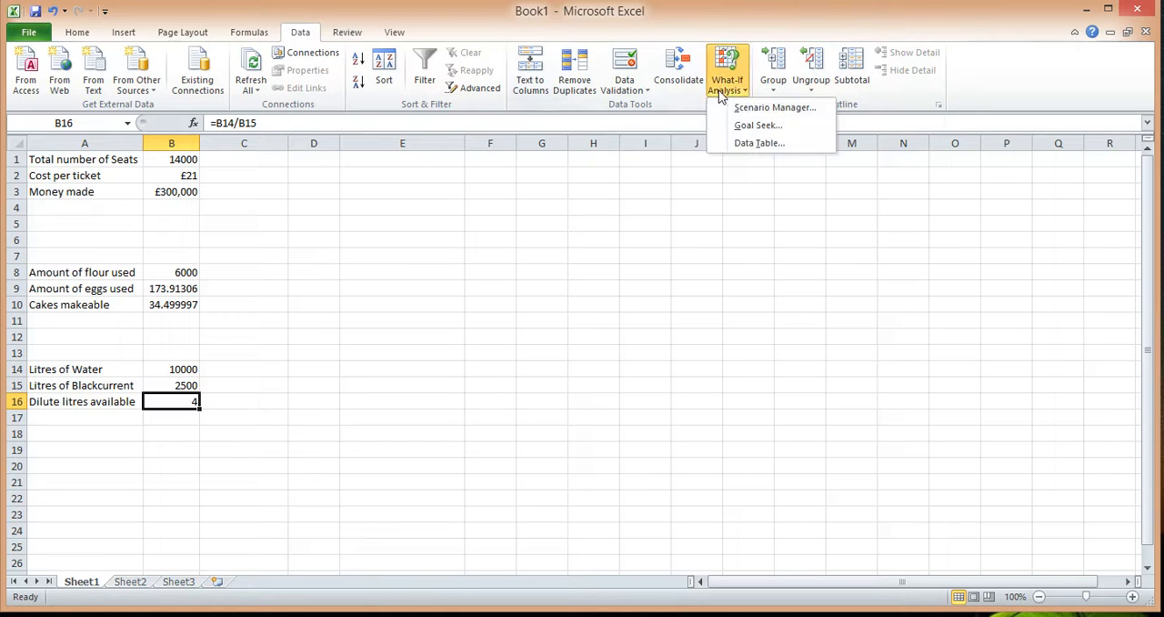
{"action": "left_click", "coordinate": [762, 127]}
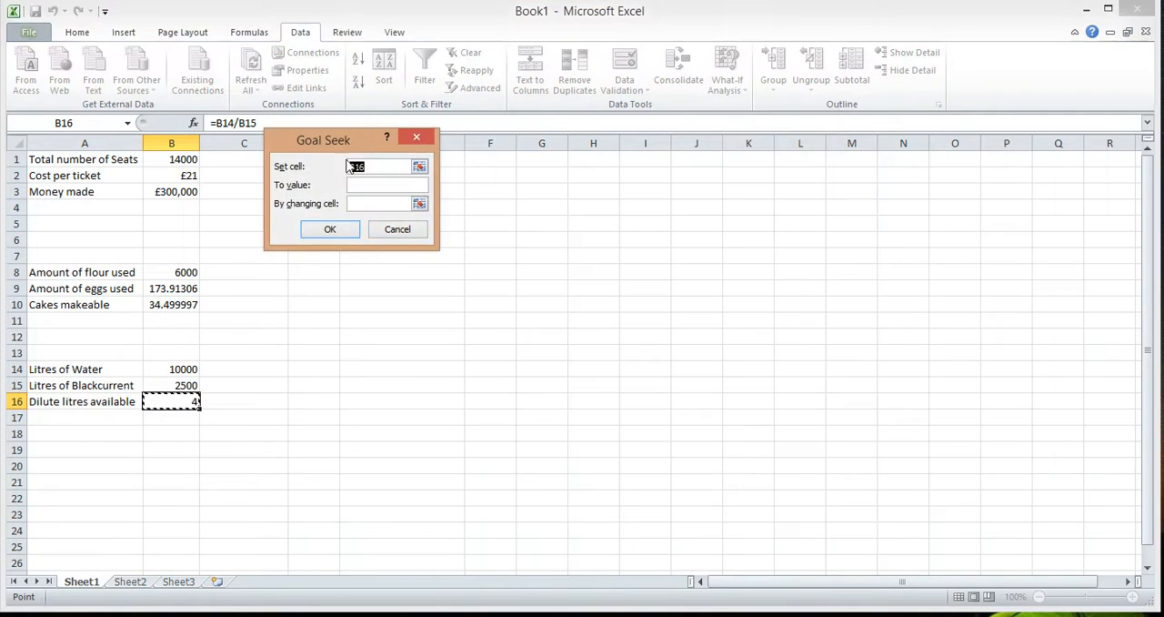
{"action": "left_click", "coordinate": [370, 187]}
{"action": "left_click", "coordinate": [183, 377]}
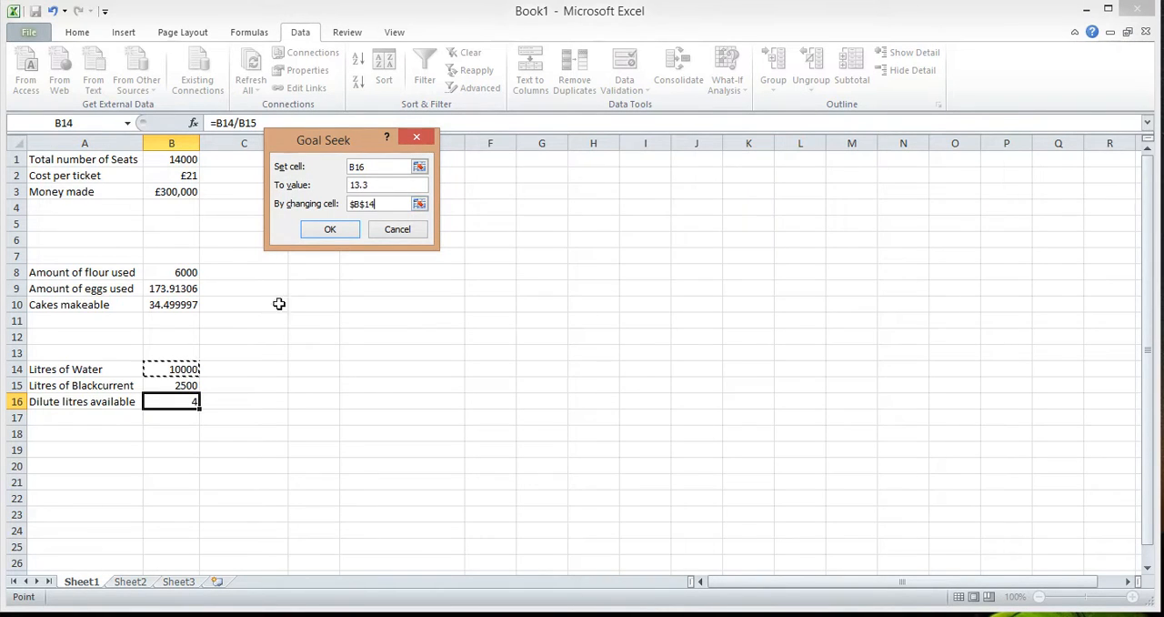
{"action": "left_click", "coordinate": [330, 231]}
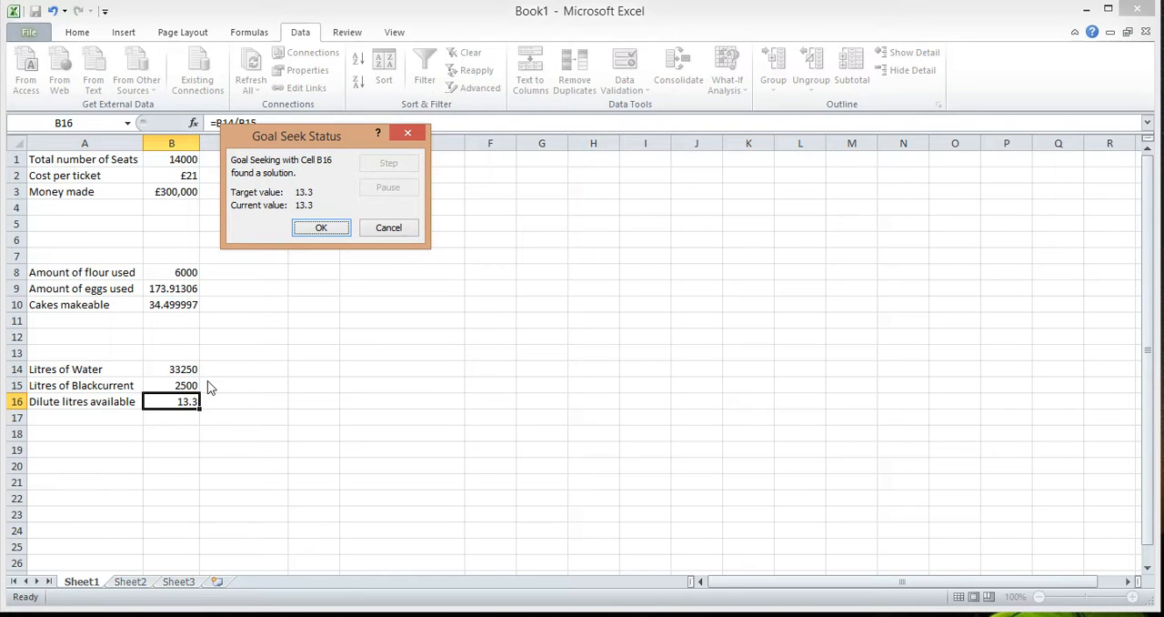
{"action": "left_click", "coordinate": [321, 228]}
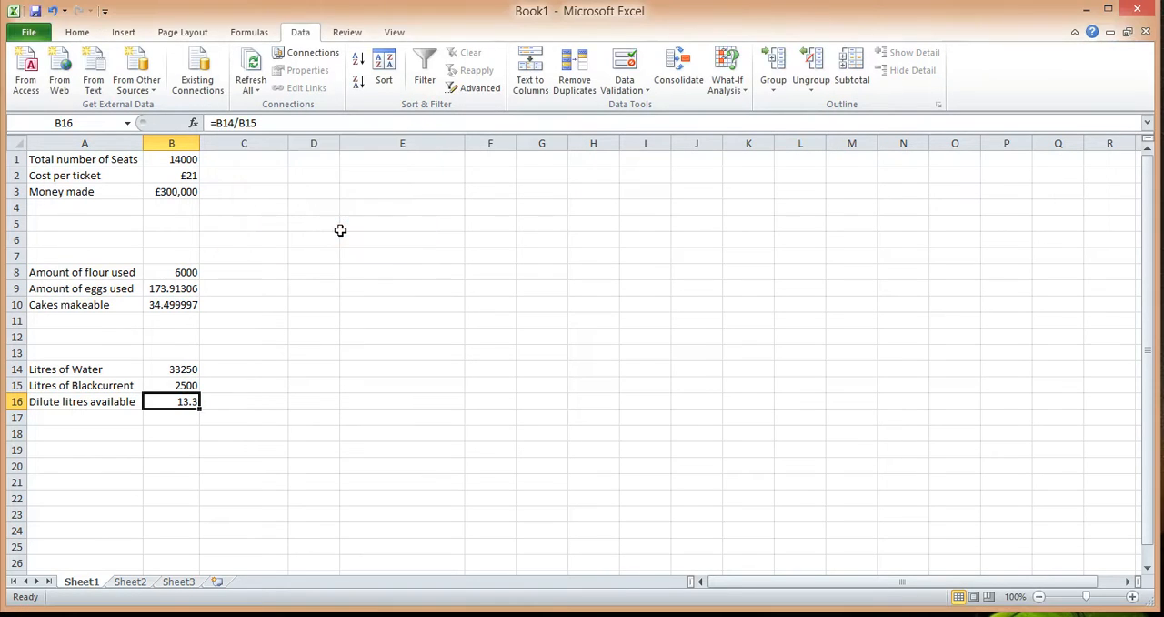